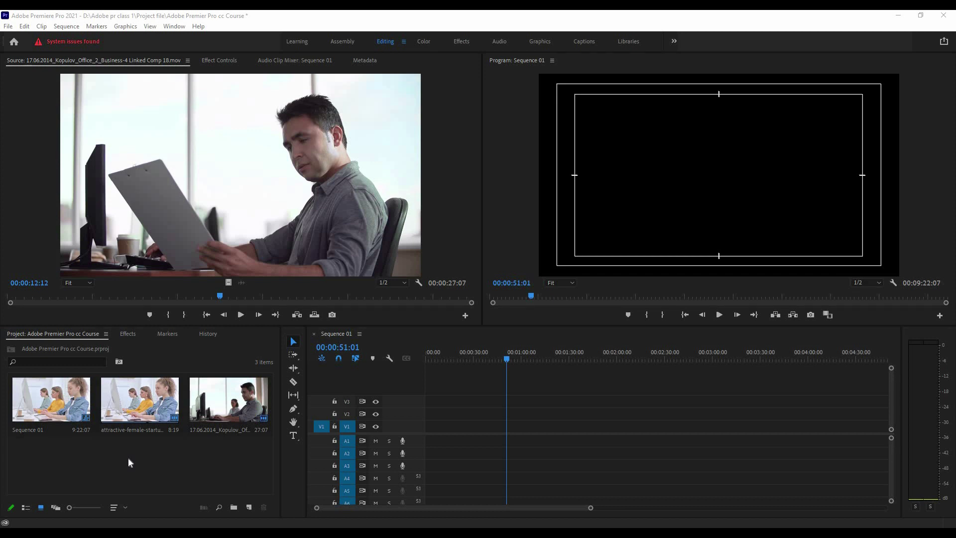
Load the women-at-computers clip into the Source monitor.
click(128, 463)
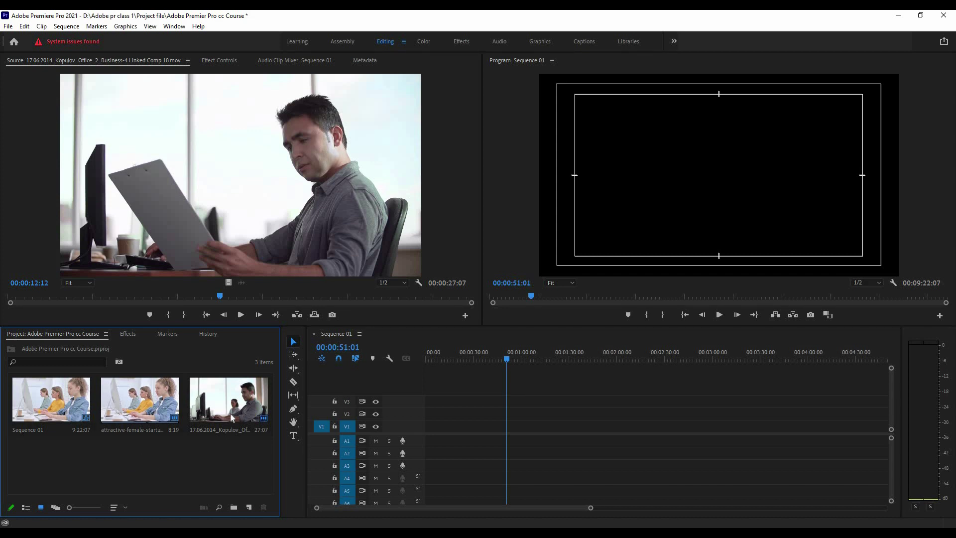
click(199, 411)
click(159, 414)
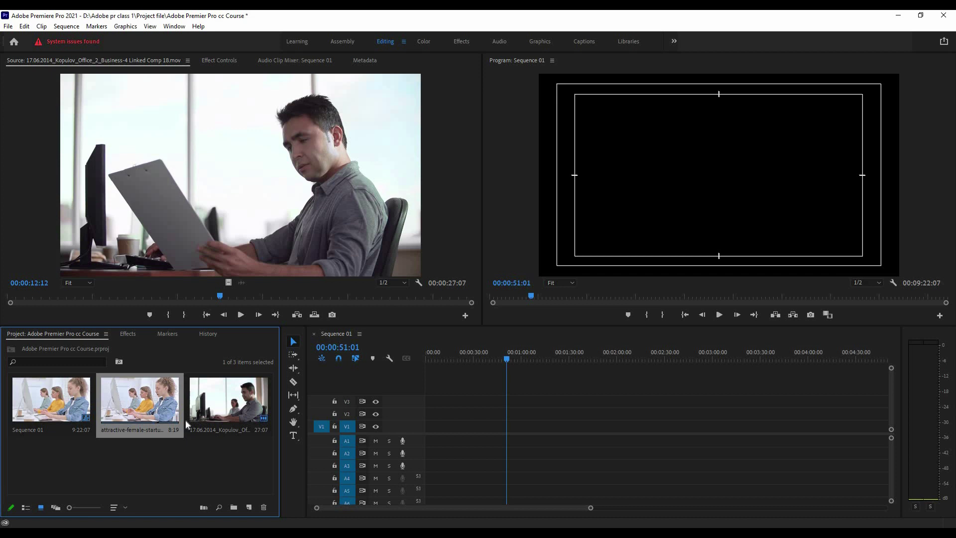
click(156, 179)
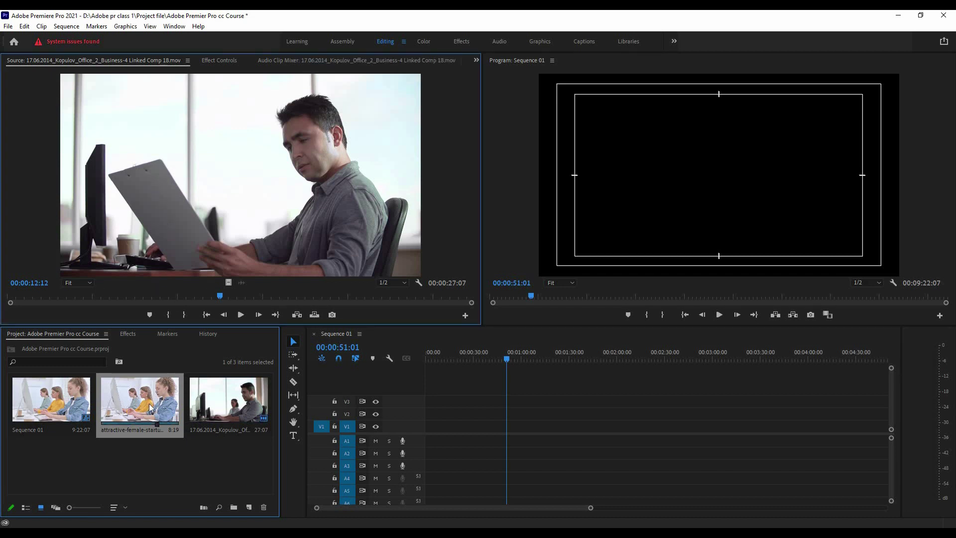
double_click(149, 406)
Mark In at 1:17 and Out at 4:21, and place the video-only excerpt on V1.
click(38, 294)
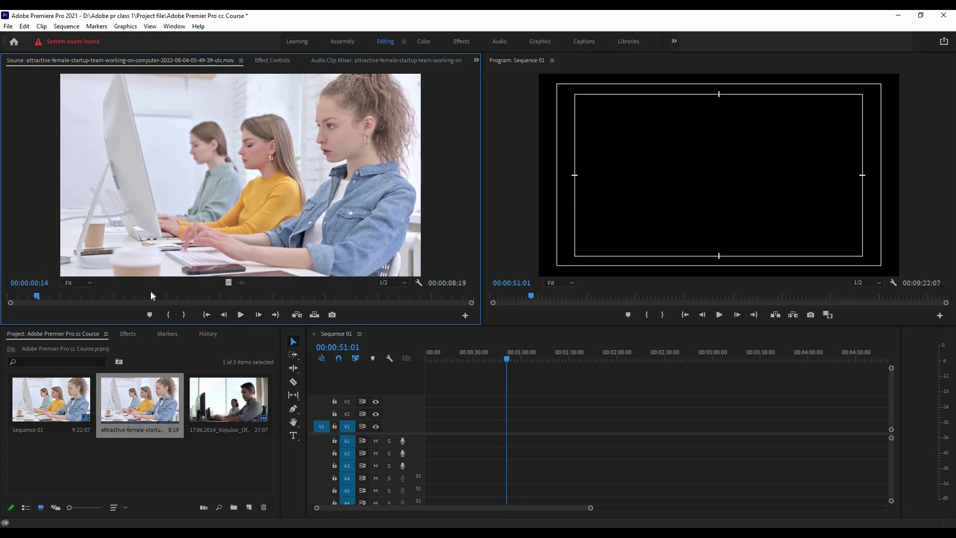
key(space)
click(168, 314)
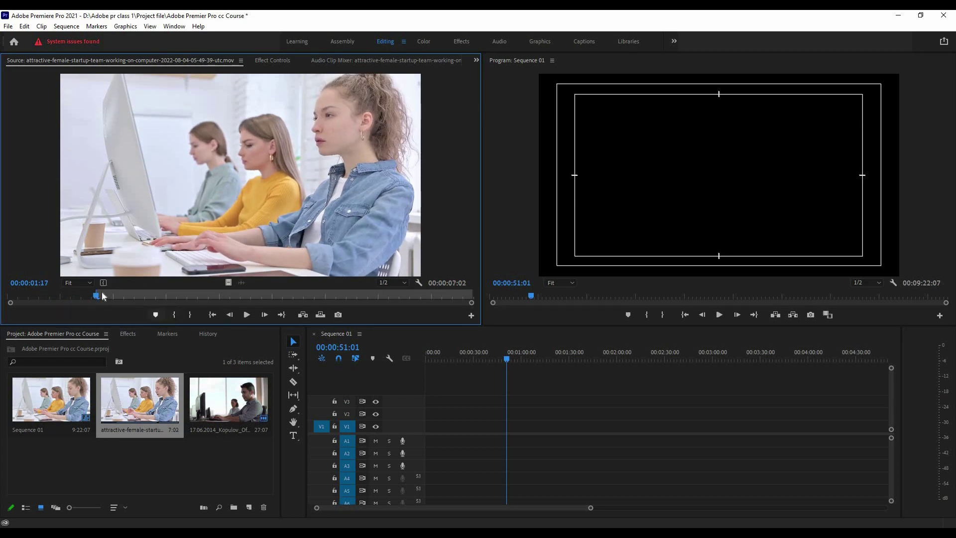
click(203, 297)
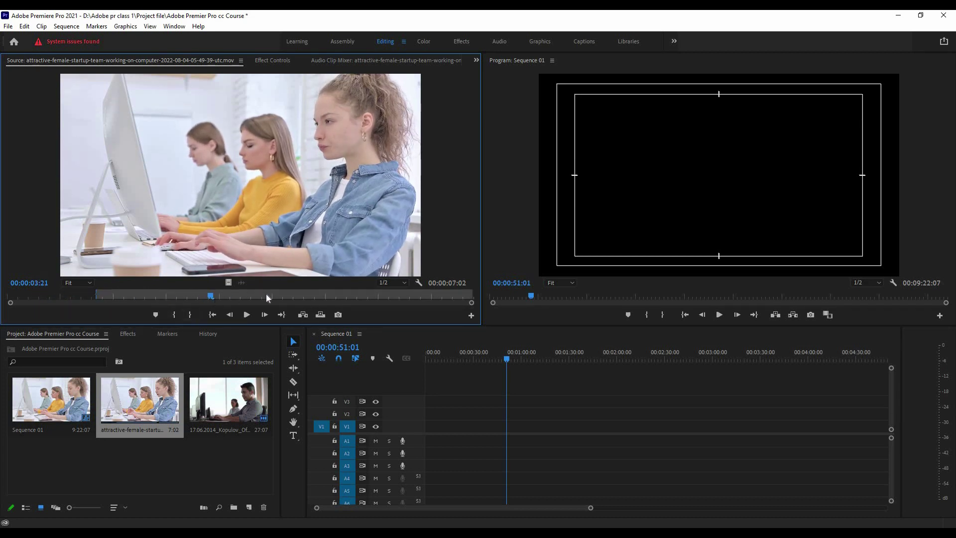
click(265, 296)
click(189, 314)
drag(229, 283, 474, 426)
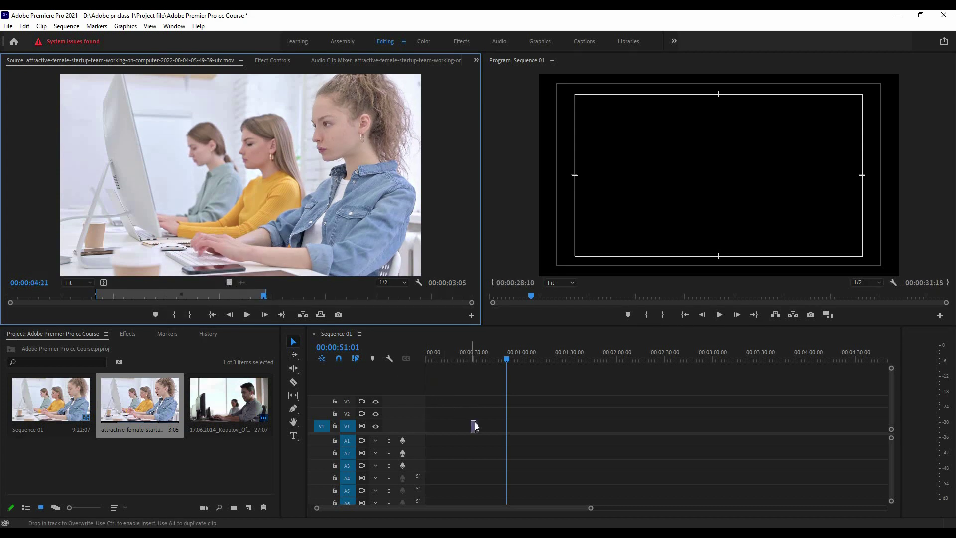
Mark the Kopulov office clip from about 9s to 16:09 and drop it on V1 after the first clip.
click(229, 403)
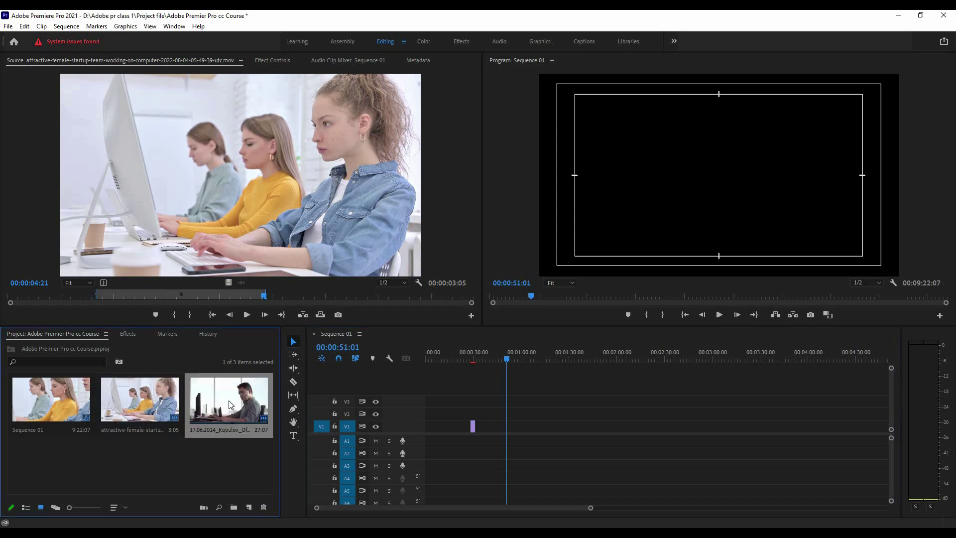
double_click(228, 400)
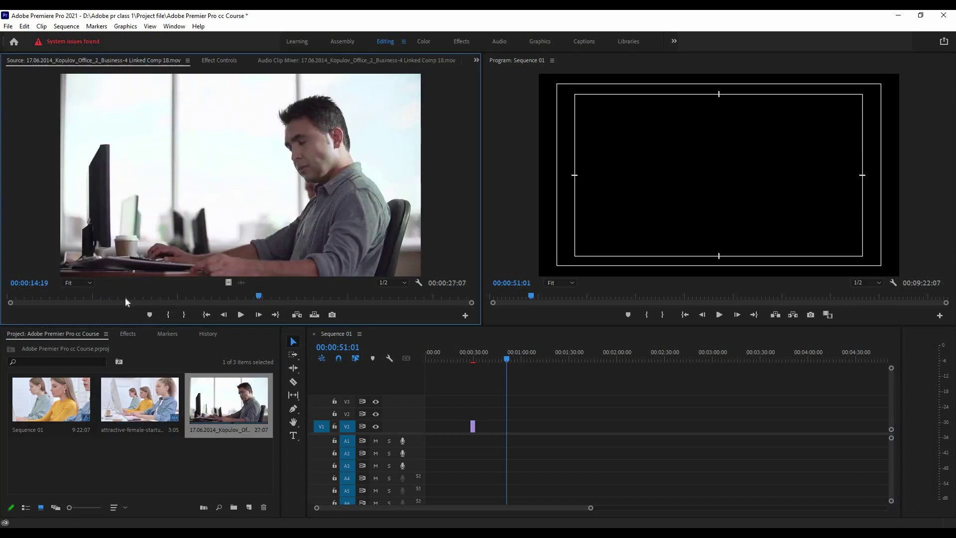
click(161, 298)
click(167, 314)
click(277, 298)
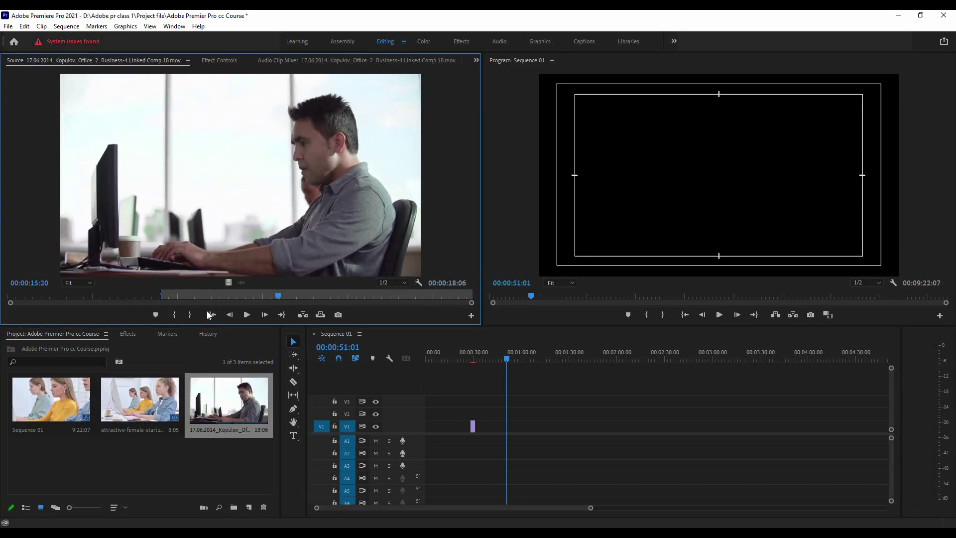
key(o)
mouse_move(224, 278)
mouse_down()
mouse_move(466, 399)
mouse_move(485, 424)
mouse_up()
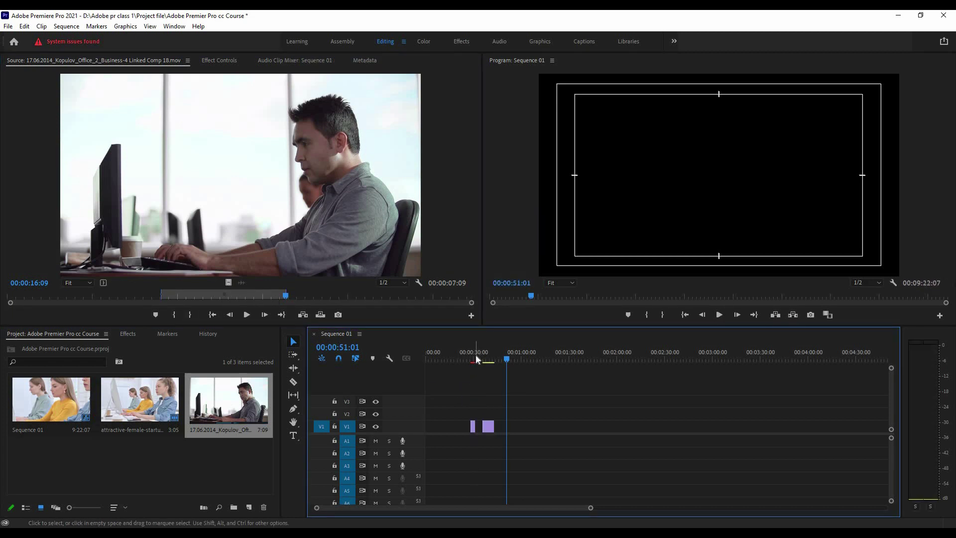
click(476, 354)
key(equal)
key(equal)
key(equal)
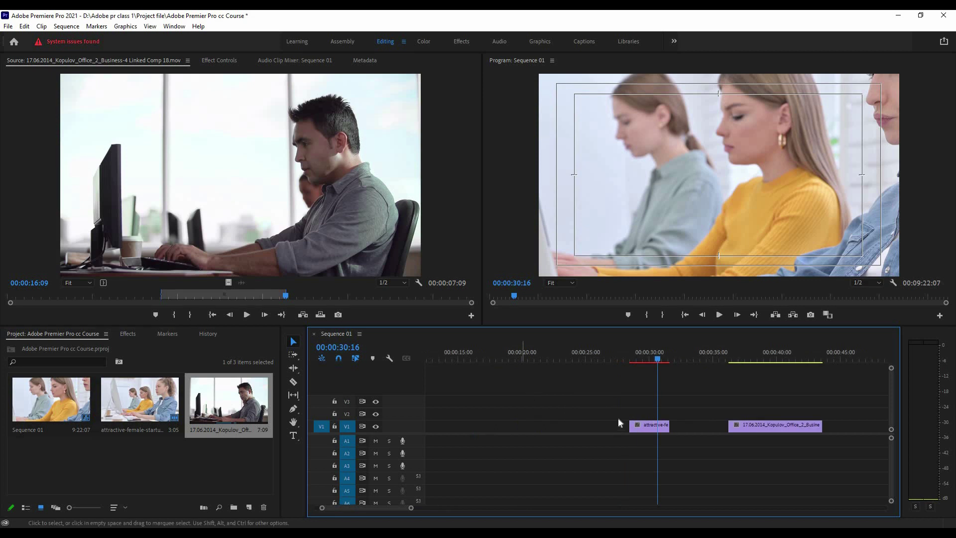
Extend the women clip about two seconds, snap the Kopulov clip against it, and play the cut.
drag(671, 424, 733, 424)
click(706, 351)
key(=)
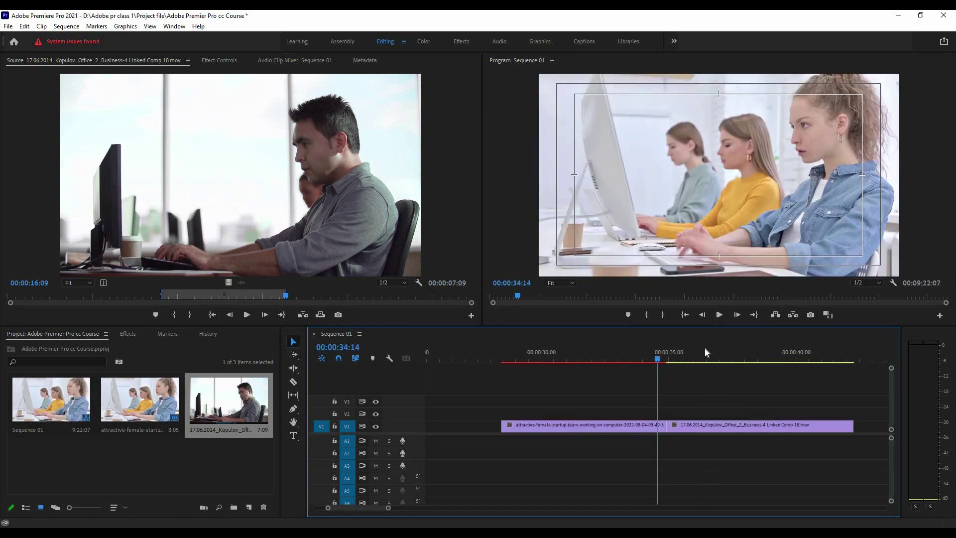
key(=)
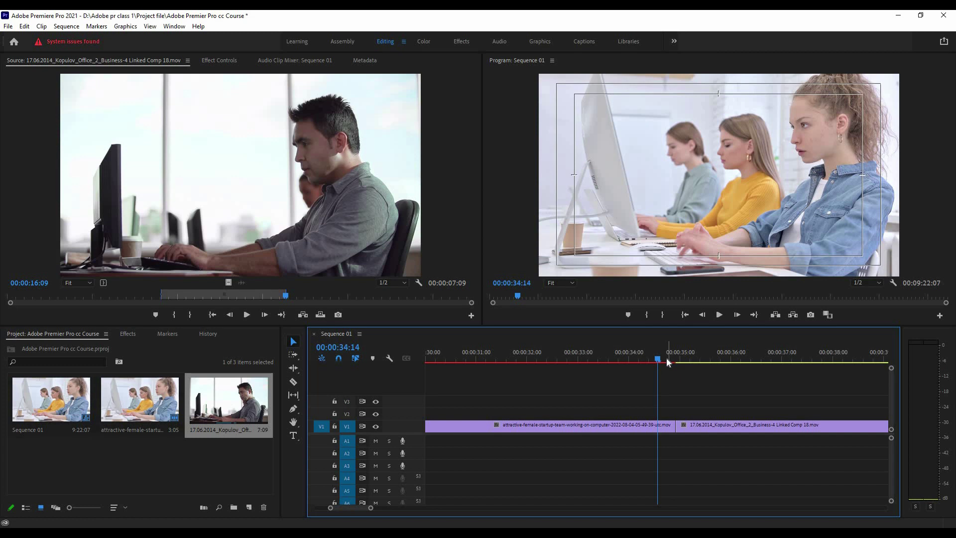
drag(666, 358, 679, 356)
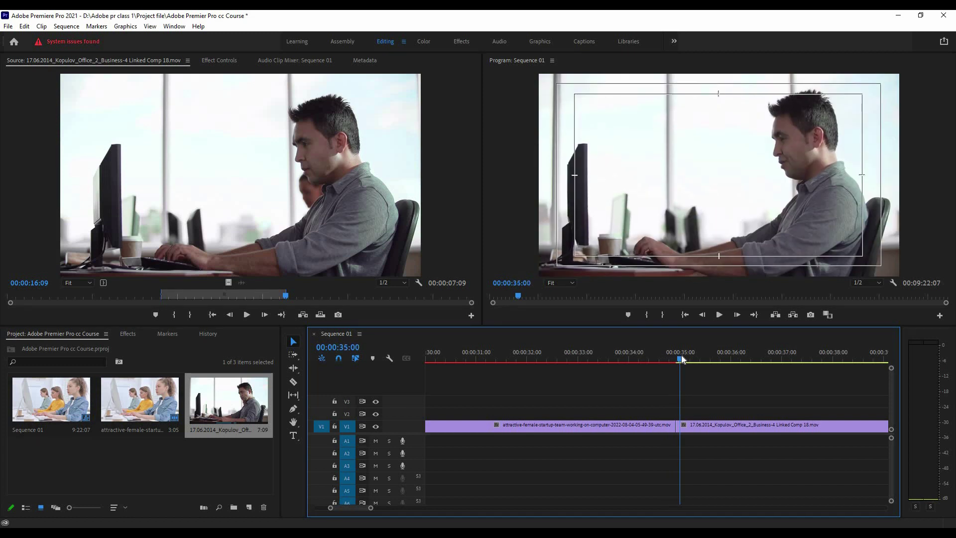
click(598, 355)
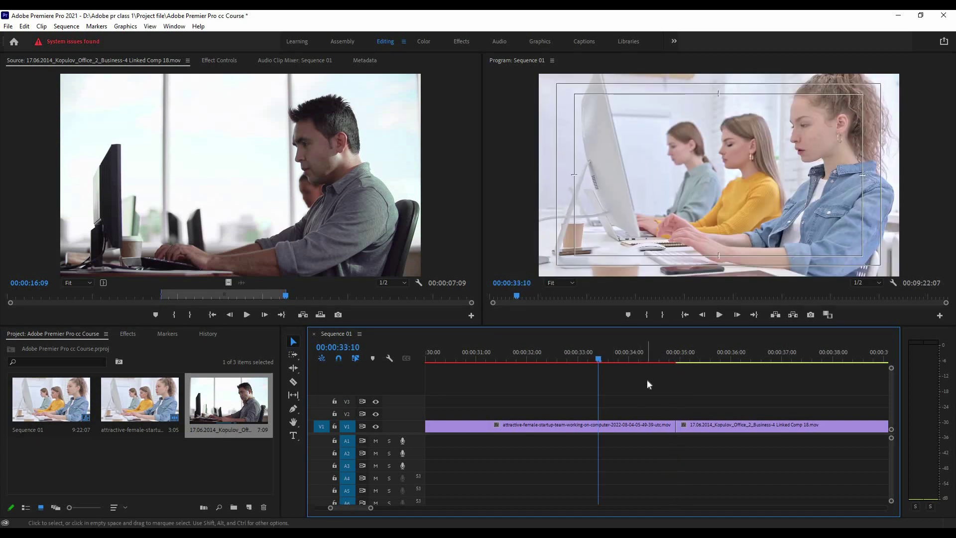
key(space)
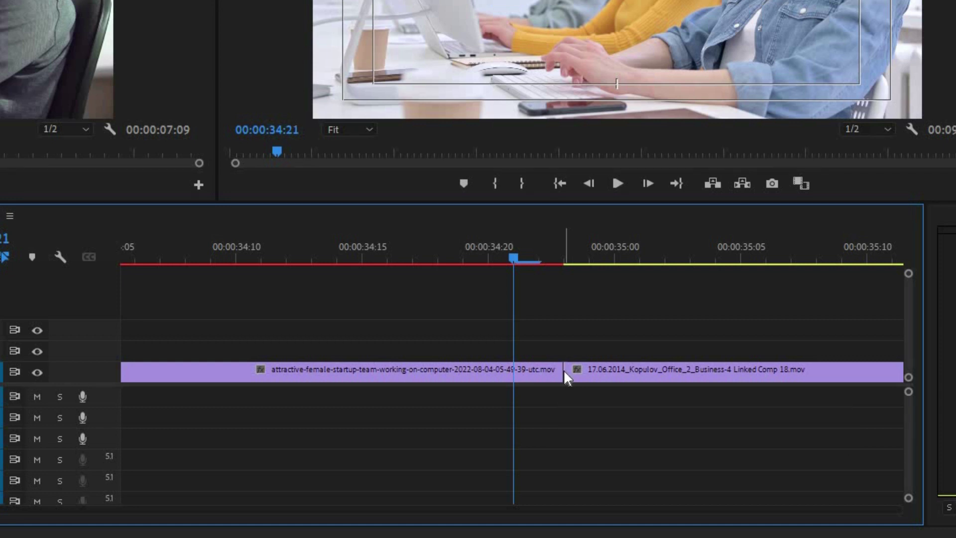
Apply the default Cross Dissolve at the cut between the two V1 clips.
right_click(564, 369)
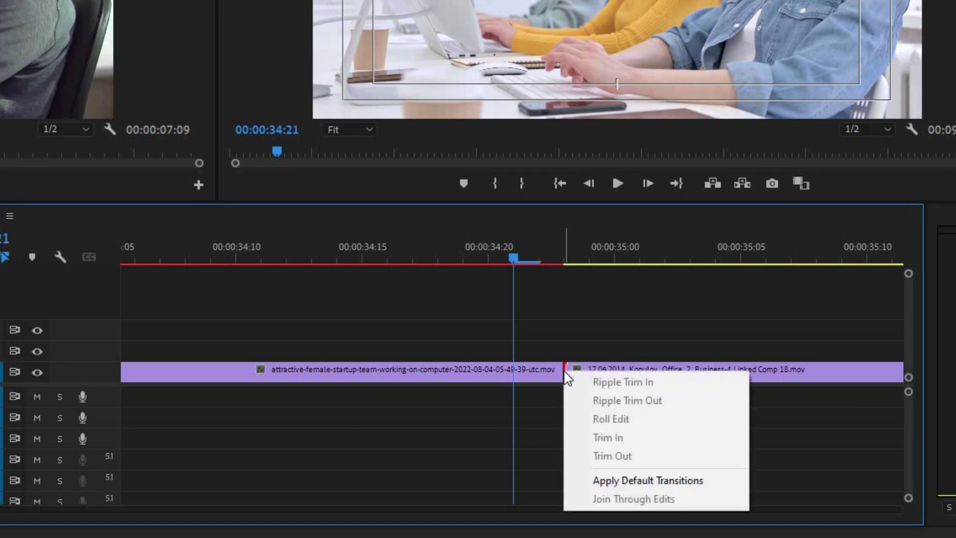
click(649, 482)
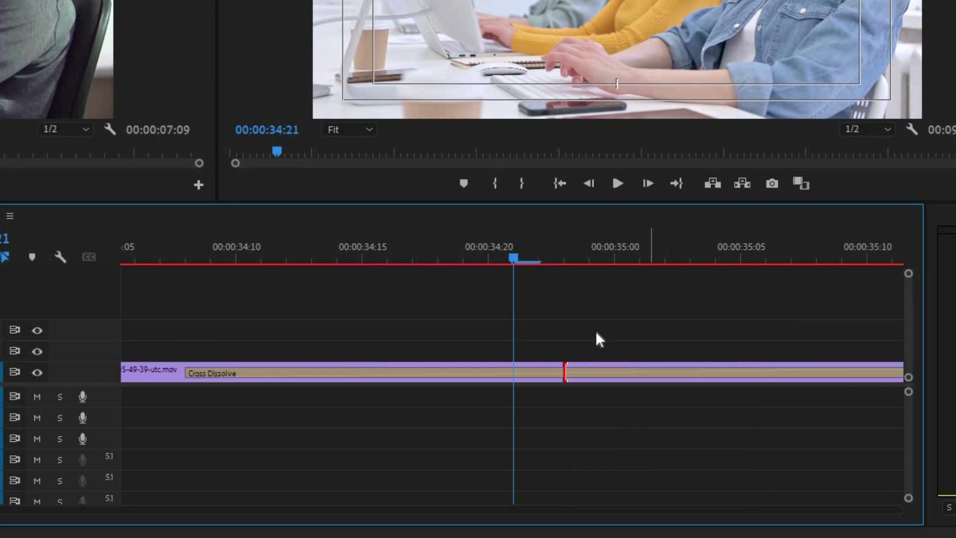
key(minus)
key(minus)
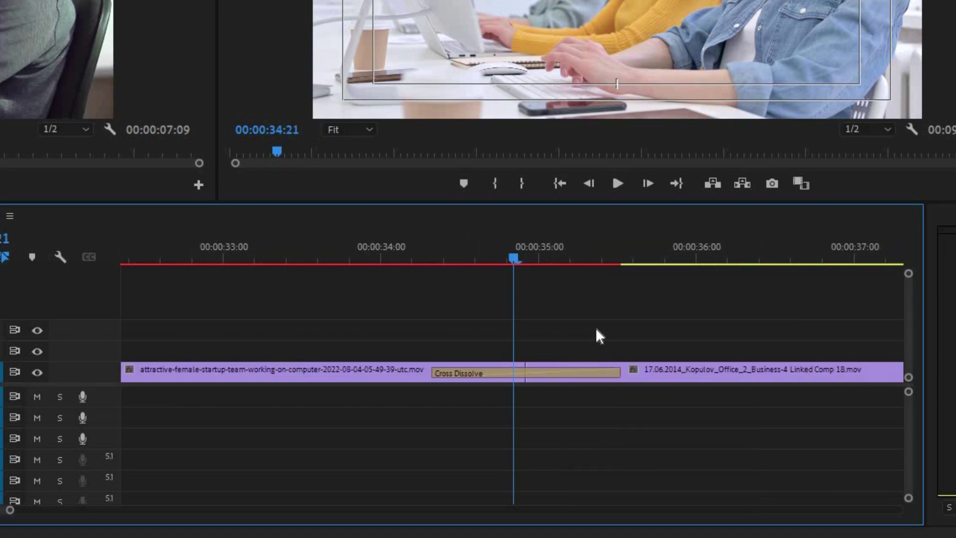
key(Left)
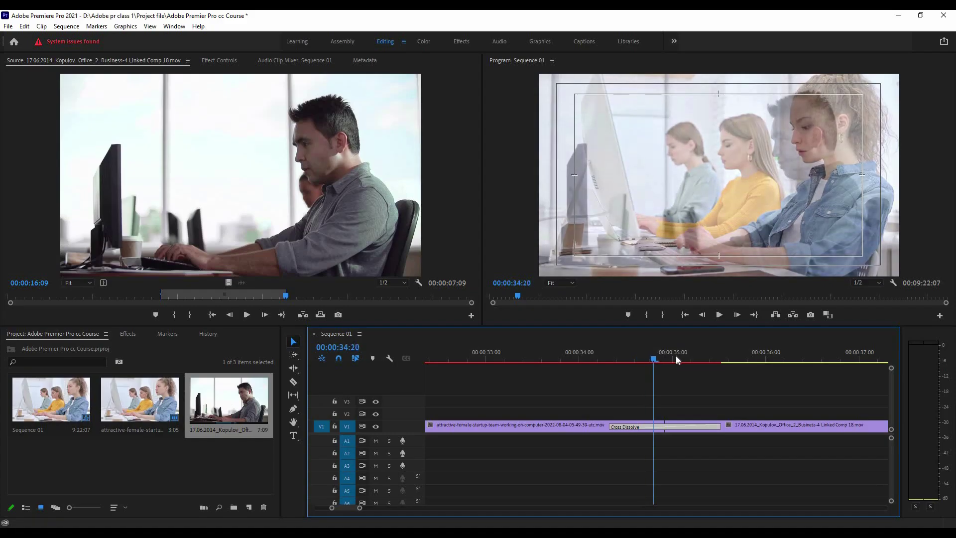
drag(675, 354, 650, 357)
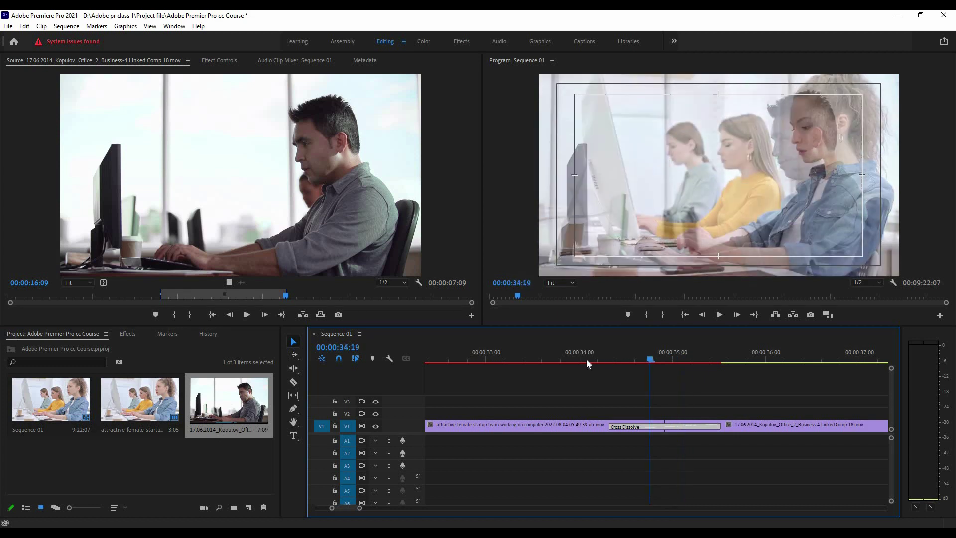
click(593, 356)
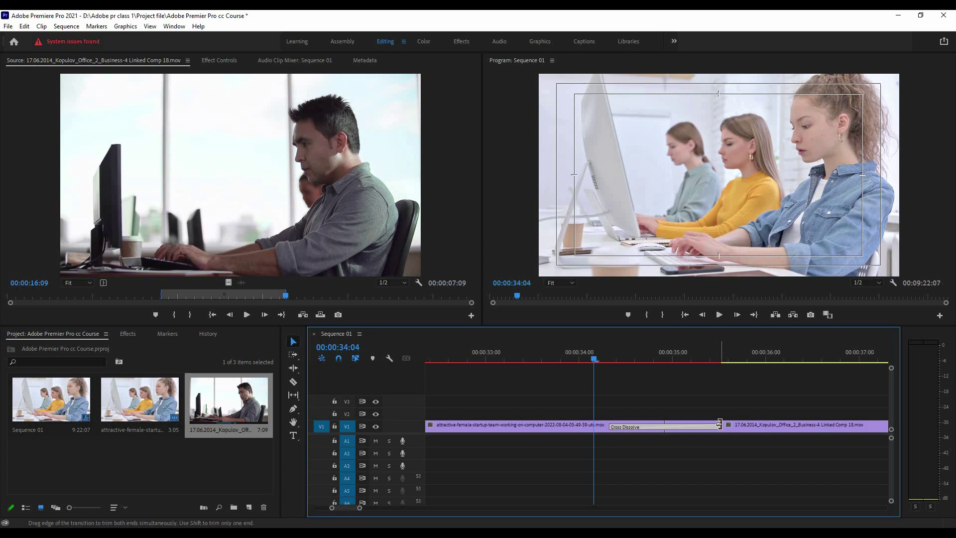
Shorten the Cross Dissolve to 10 frames and play it back.
mouse_move(718, 423)
mouse_down()
mouse_move(766, 421)
mouse_move(590, 426)
mouse_move(612, 427)
mouse_up()
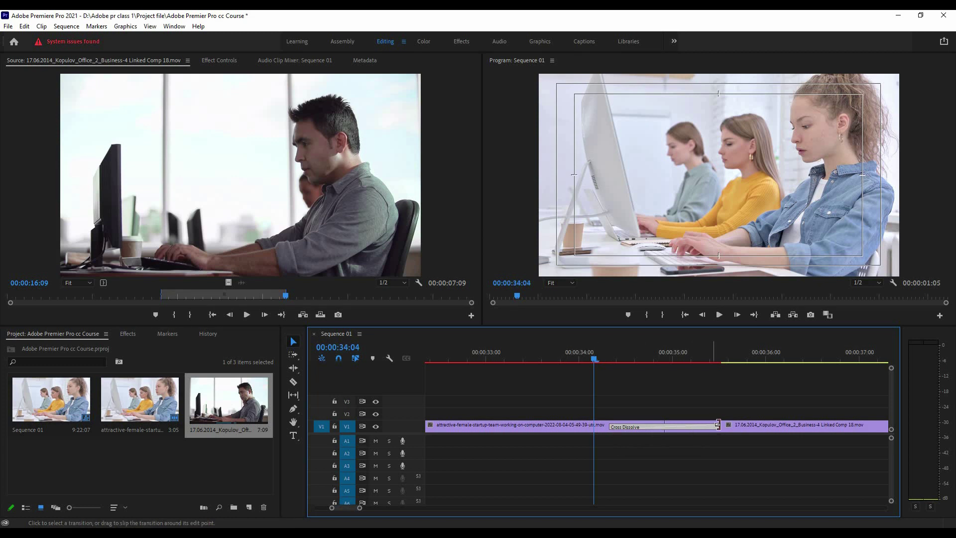
mouse_move(713, 423)
mouse_down()
mouse_move(681, 424)
mouse_move(683, 408)
mouse_up()
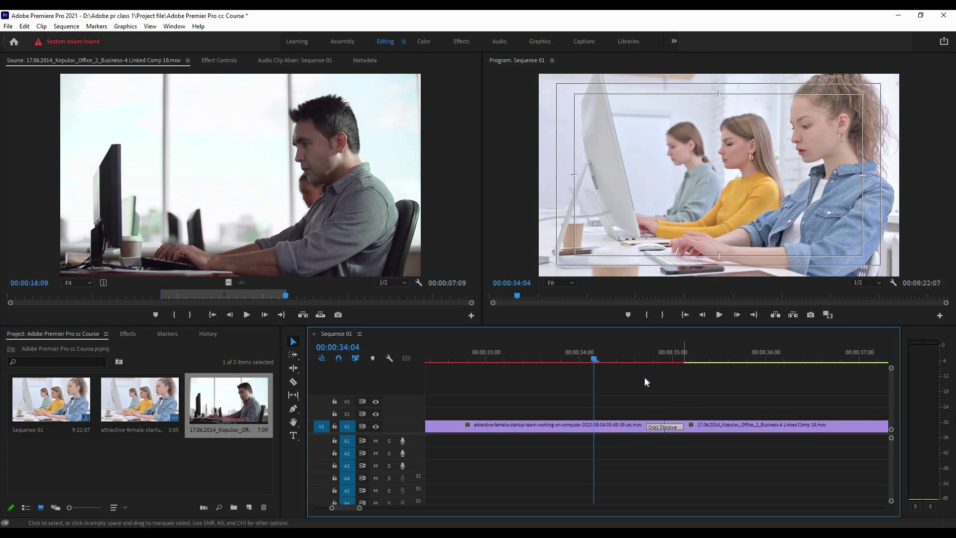
click(621, 353)
key(space)
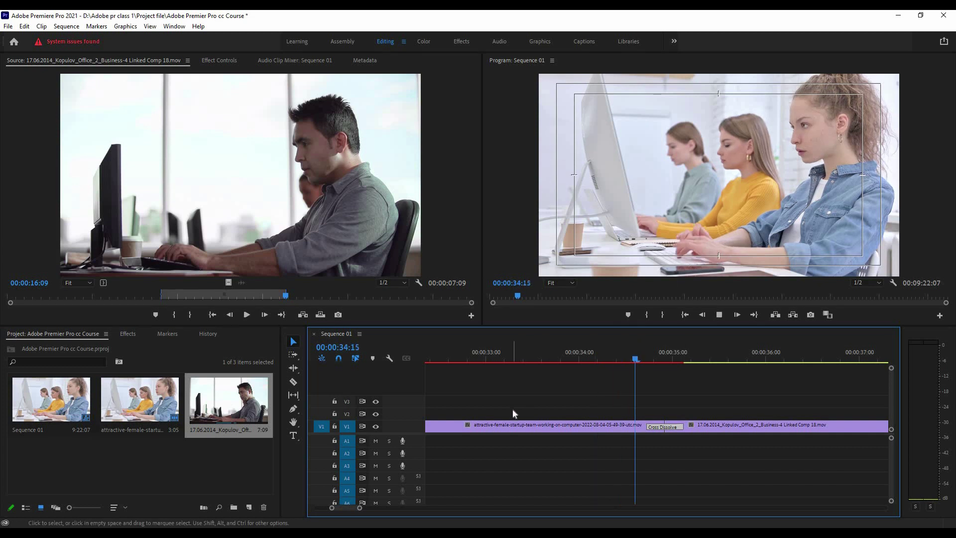
key(space)
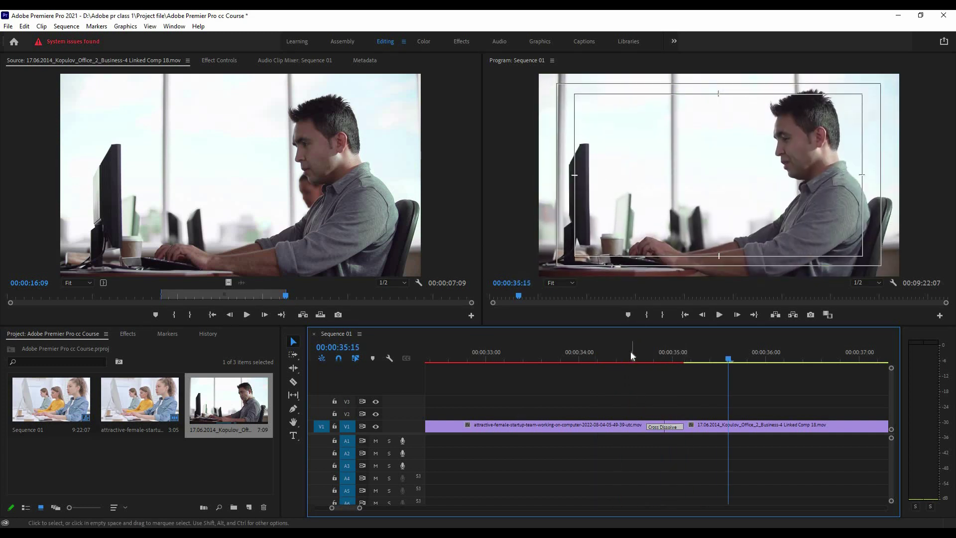
click(630, 352)
key(space)
key(space)
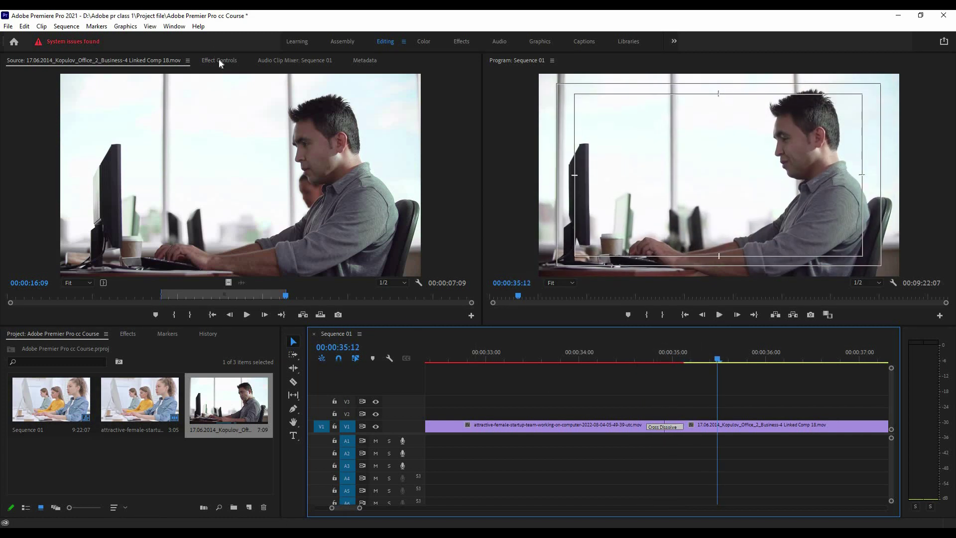
Trim the Cross Dissolve to 00:00:00:09 in Effect Controls, keeping Alignment at Center at Cut.
click(219, 60)
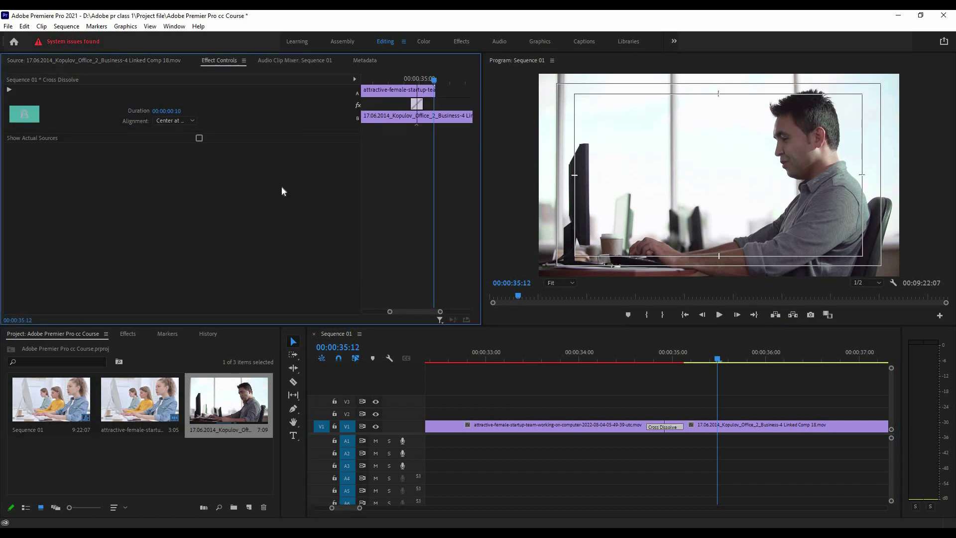
click(416, 83)
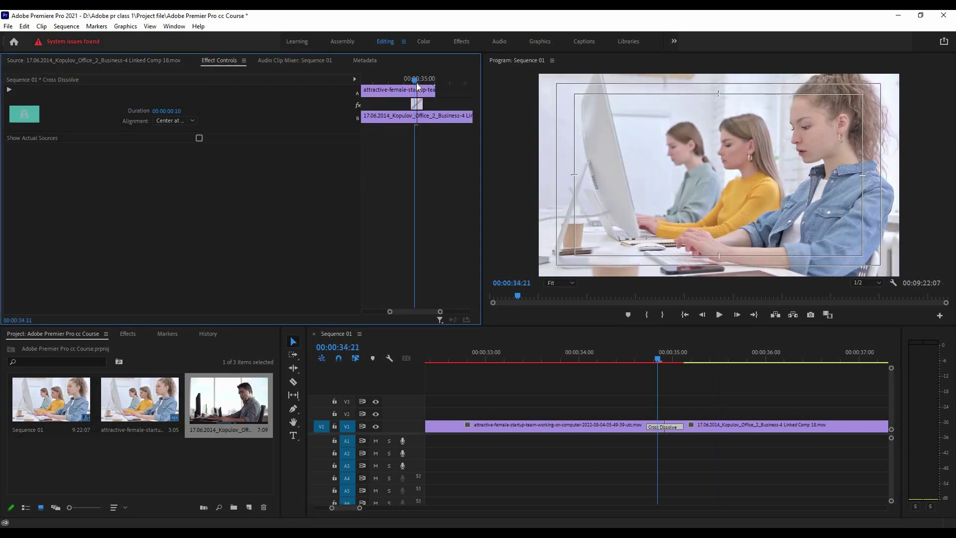
scroll(417, 87, up, 2)
scroll(420, 89, up, 3)
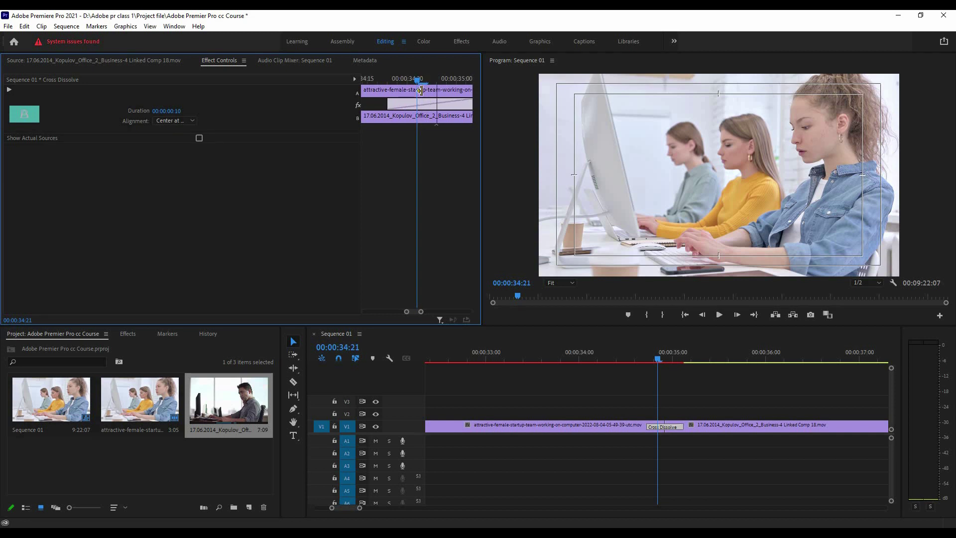
click(437, 90)
scroll(437, 91, up, 1)
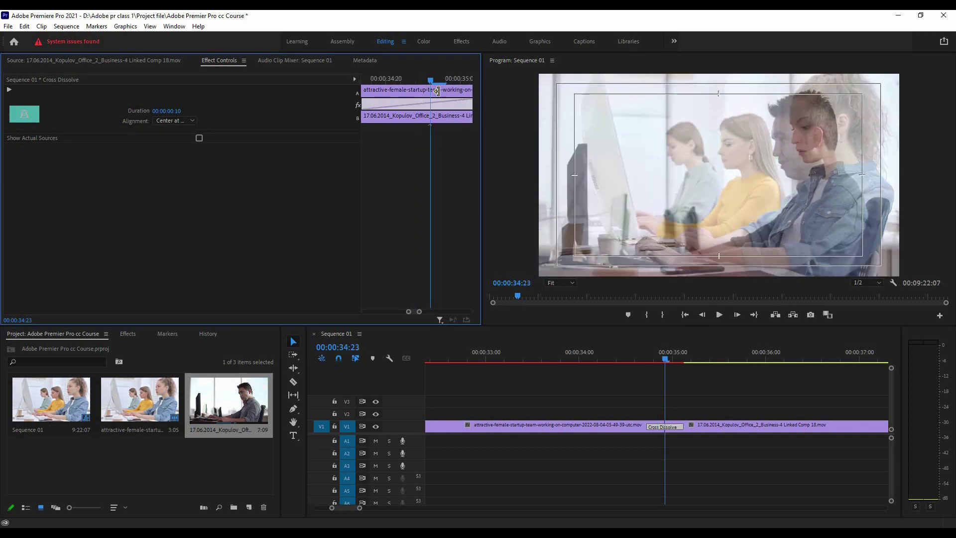
scroll(432, 101, down, 1)
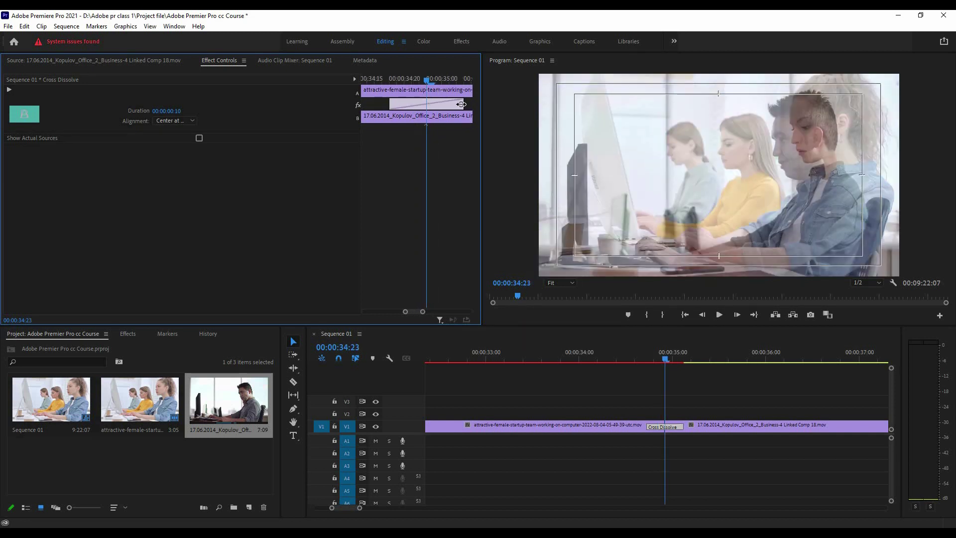
drag(462, 104, 463, 104)
mouse_move(386, 106)
mouse_down()
mouse_move(401, 104)
mouse_move(392, 103)
mouse_up()
click(172, 120)
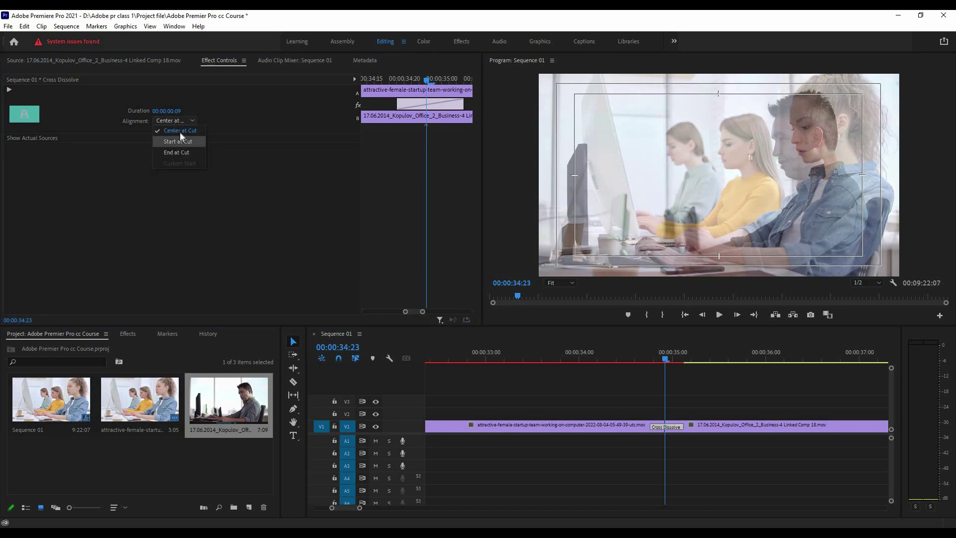
click(197, 162)
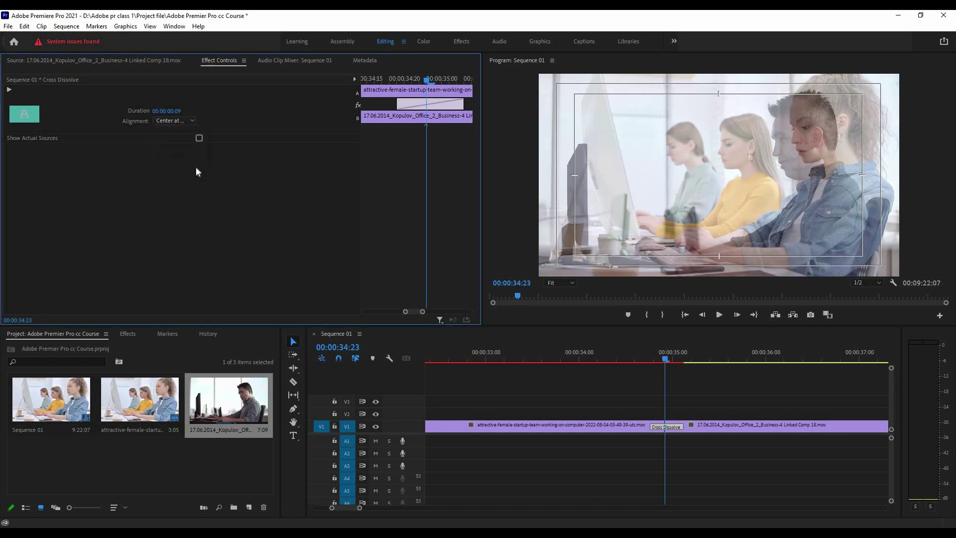
Play through the 9-frame dissolve on the timeline.
click(666, 426)
key(=)
key(-)
click(598, 352)
key(space)
key(space)
click(659, 353)
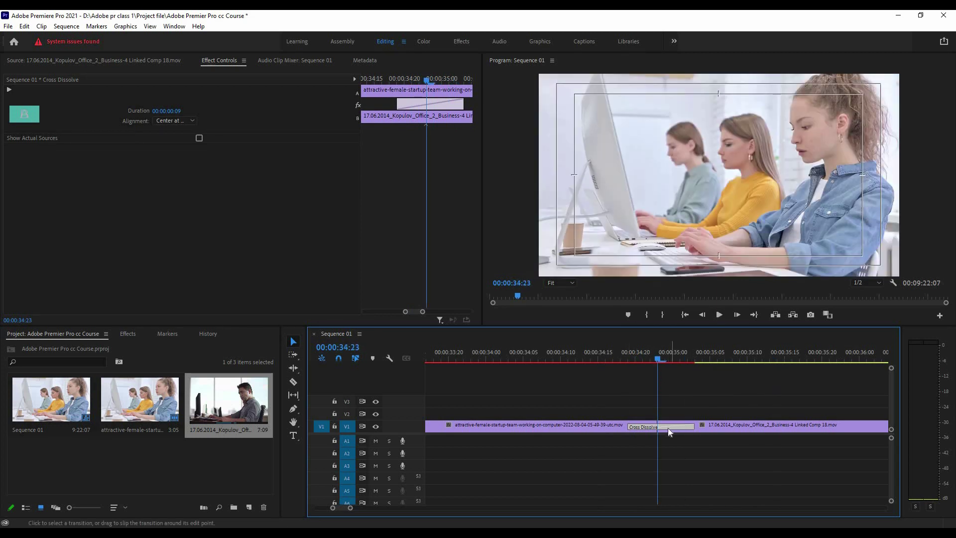
Set the Cross Dissolve duration to 4 frames.
double_click(662, 425)
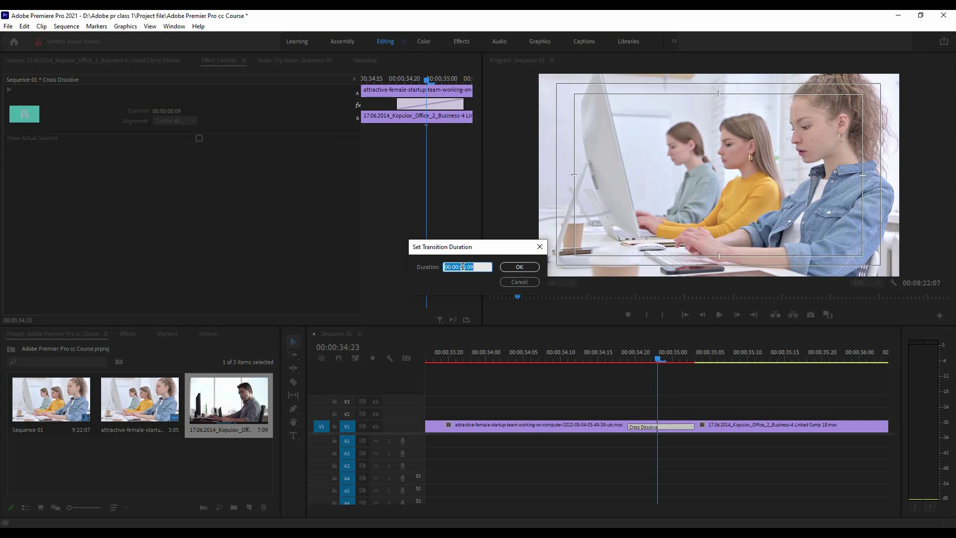
text(4)
click(517, 267)
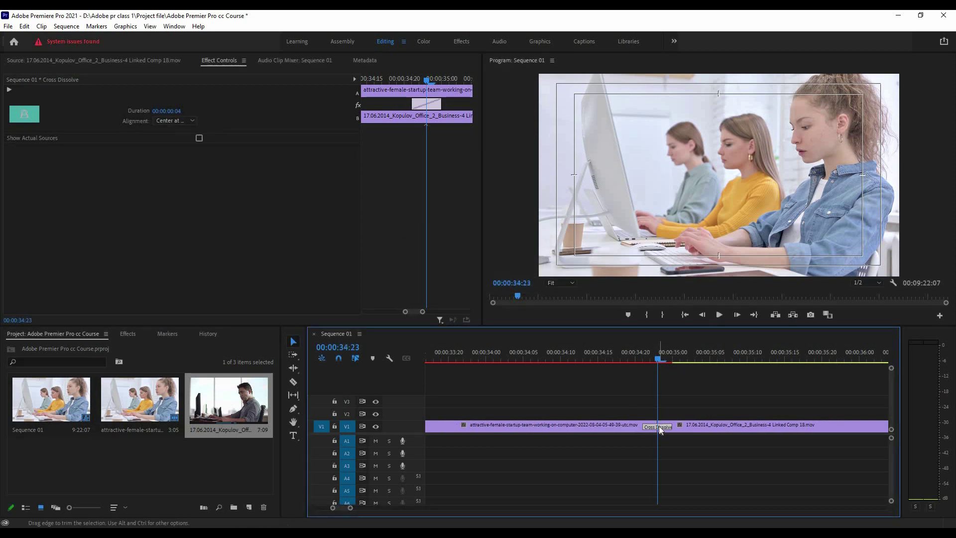
Set the Cross Dissolve back to 10 frames, play it, and show the Effects panel.
double_click(658, 427)
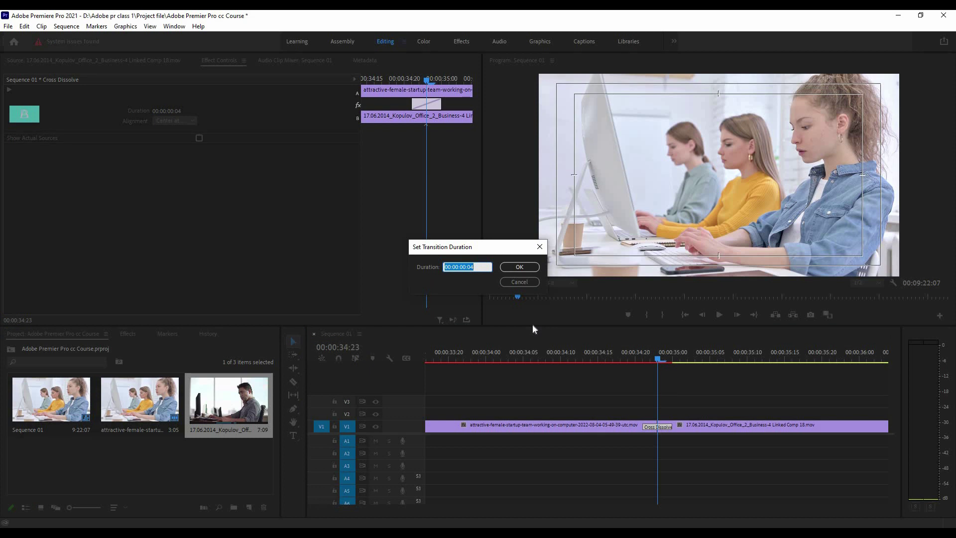
text(10)
click(515, 267)
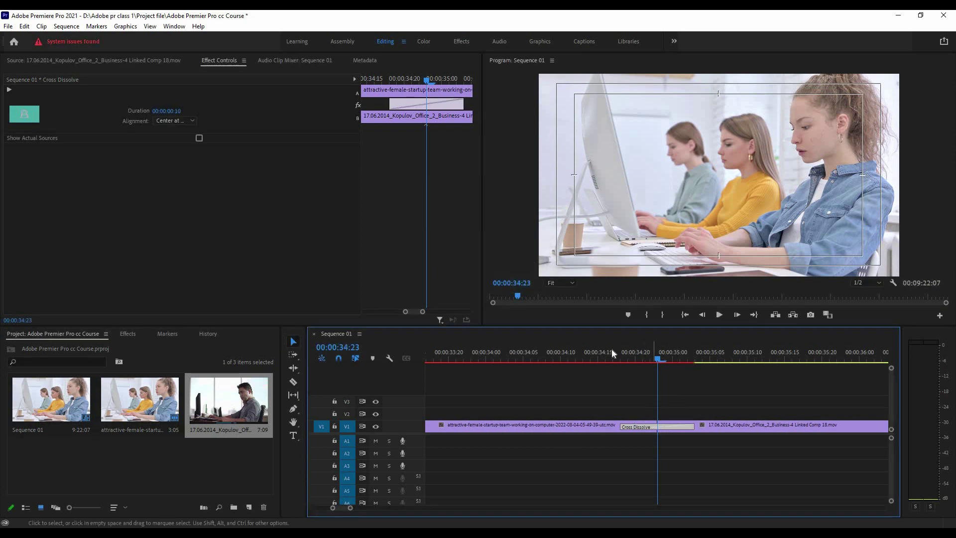
key(space)
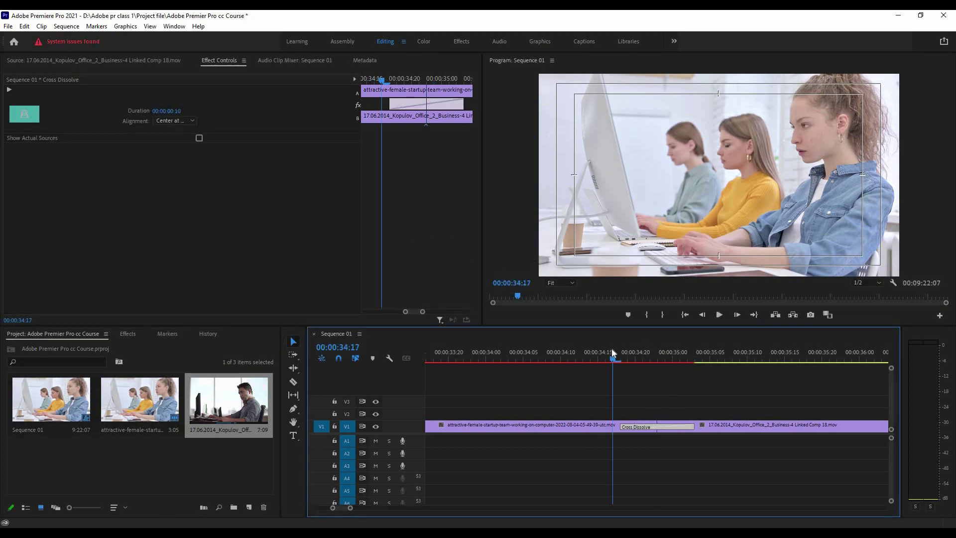
key(minus)
key(minus)
key(minus)
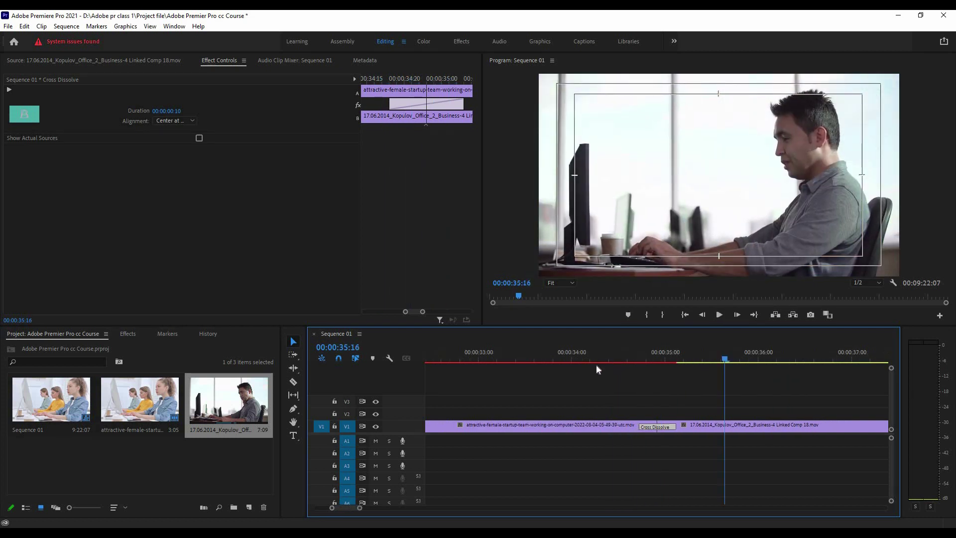
key(shift+7)
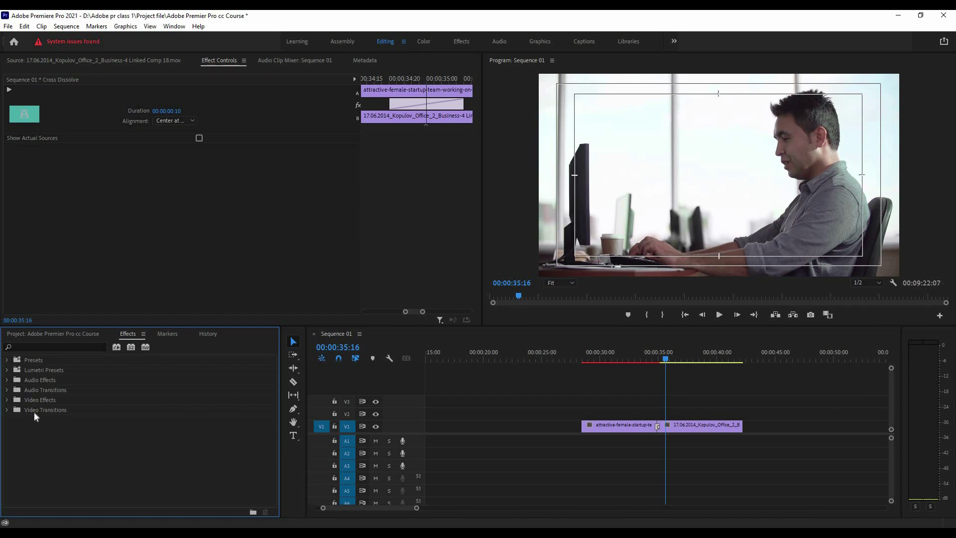
Expand Video Transitions > Dissolve, select Additive Dissolve, and move the playhead to 37:01.
click(8, 409)
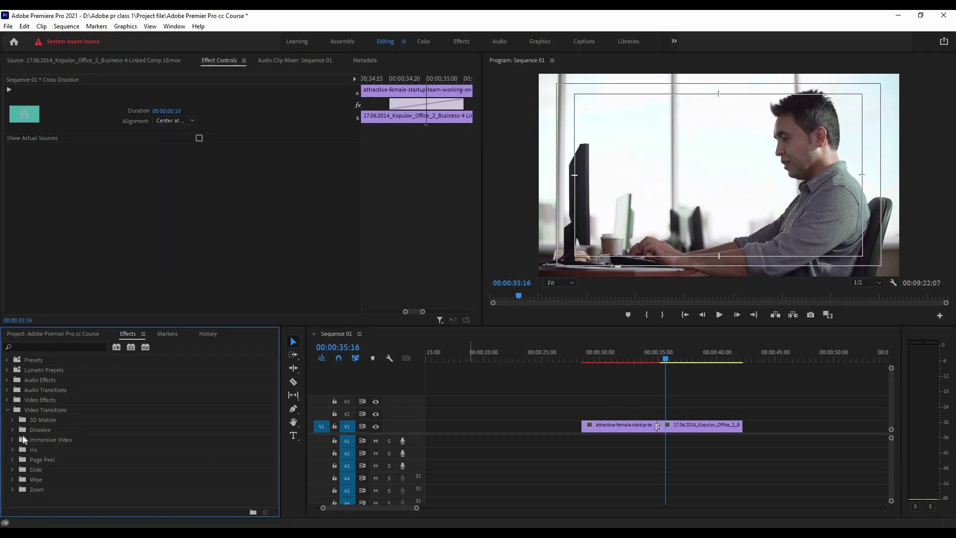
click(13, 430)
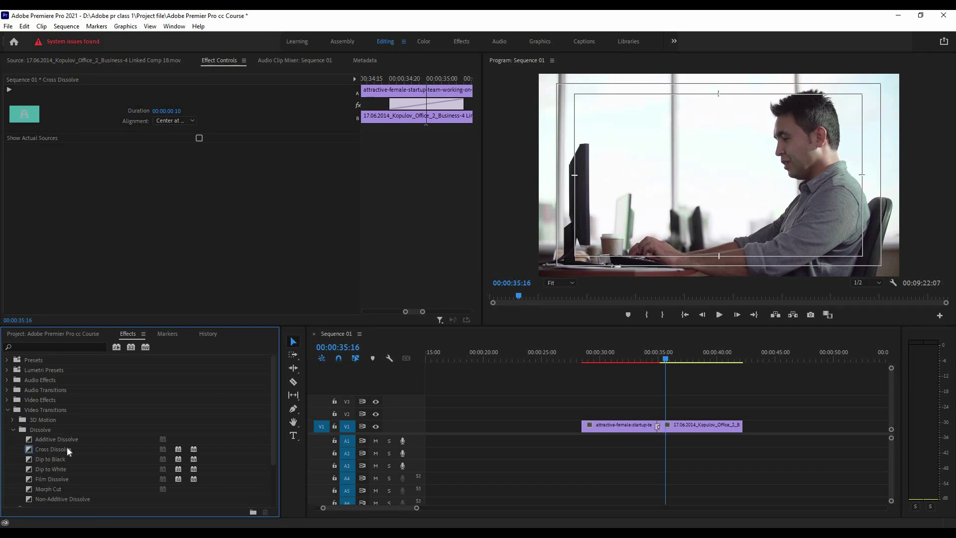
scroll(55, 424, down, 2)
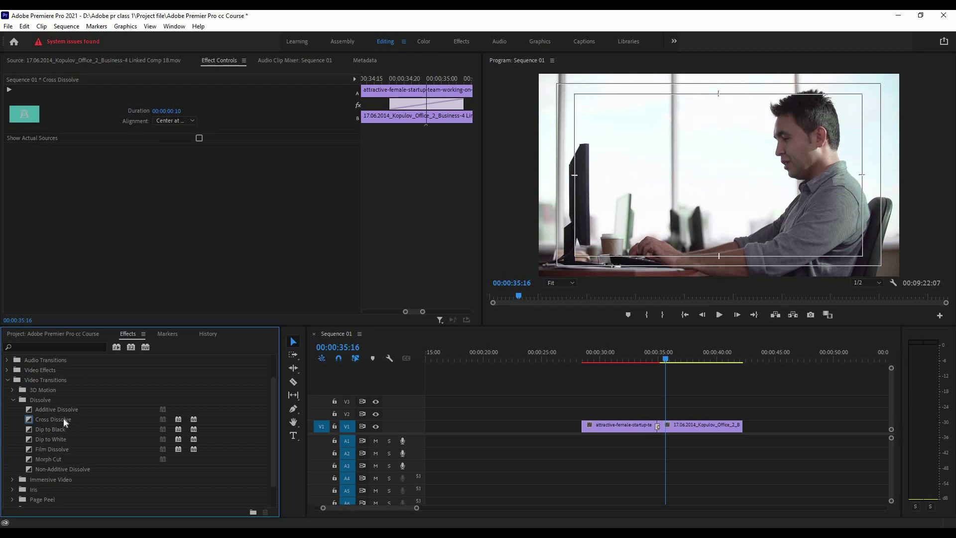
click(64, 420)
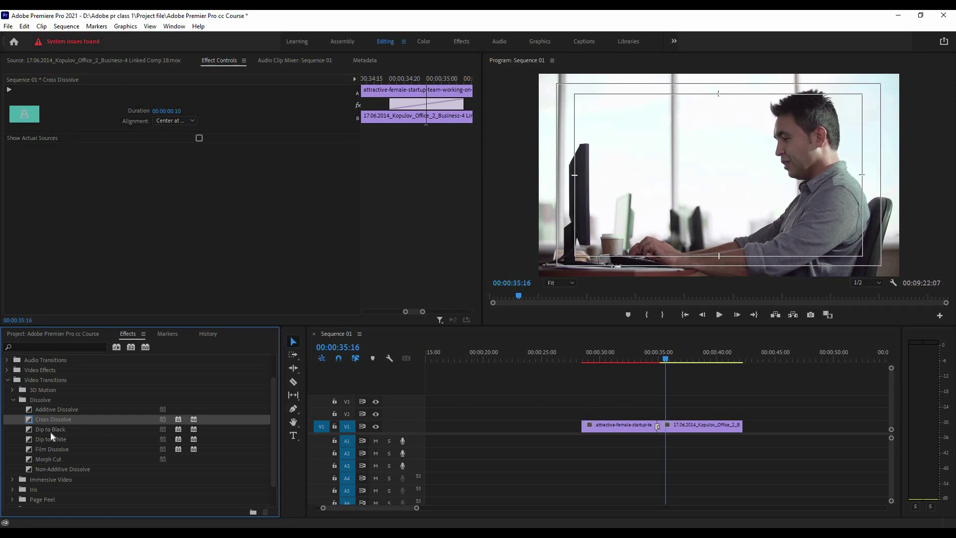
click(47, 410)
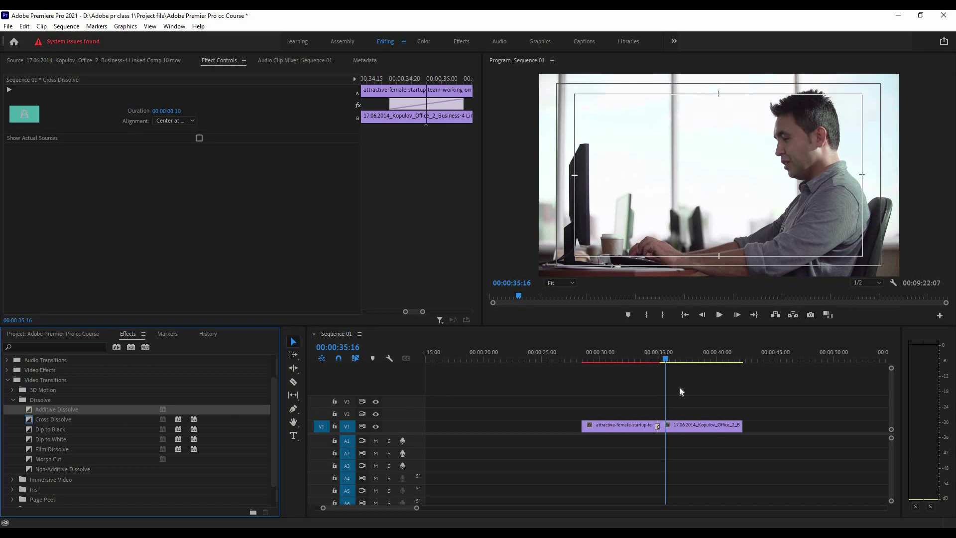
click(683, 352)
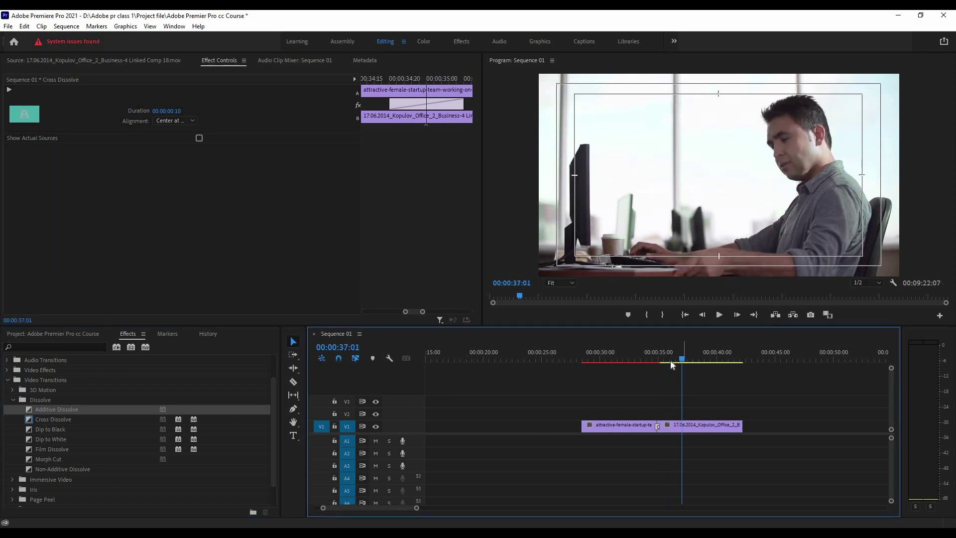
scroll(672, 368, up, 3)
scroll(680, 378, down, 1)
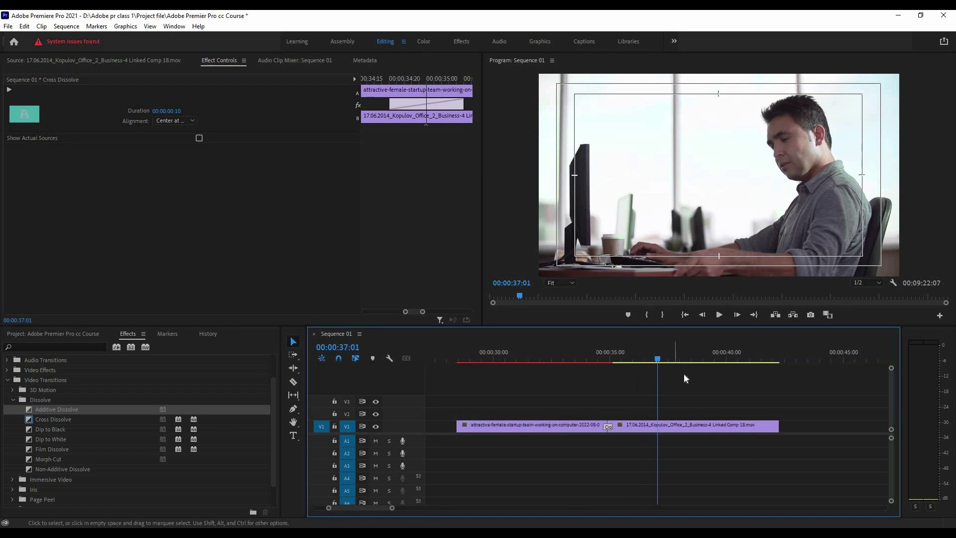
Razor the Kopulov clip and slide its last piece left over the short piece.
click(667, 419)
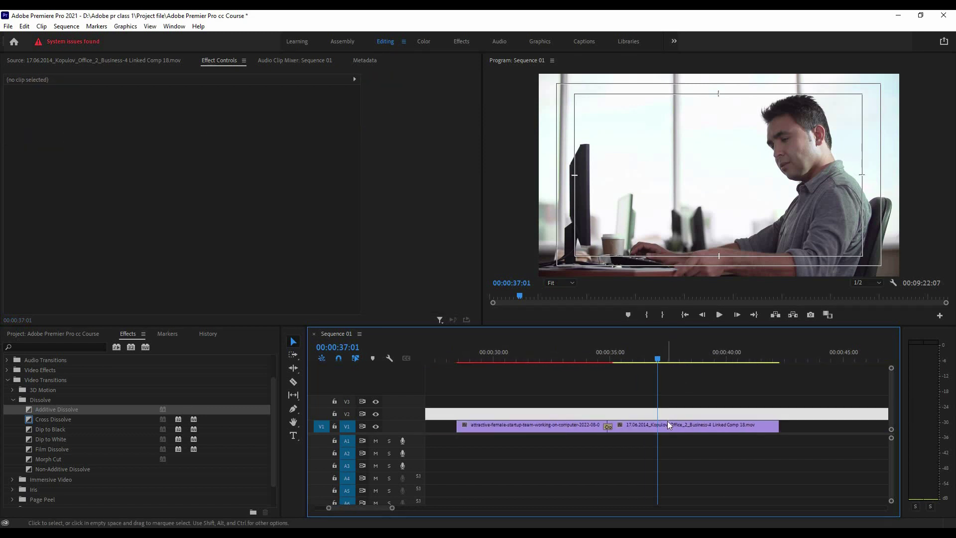
key(c)
click(680, 424)
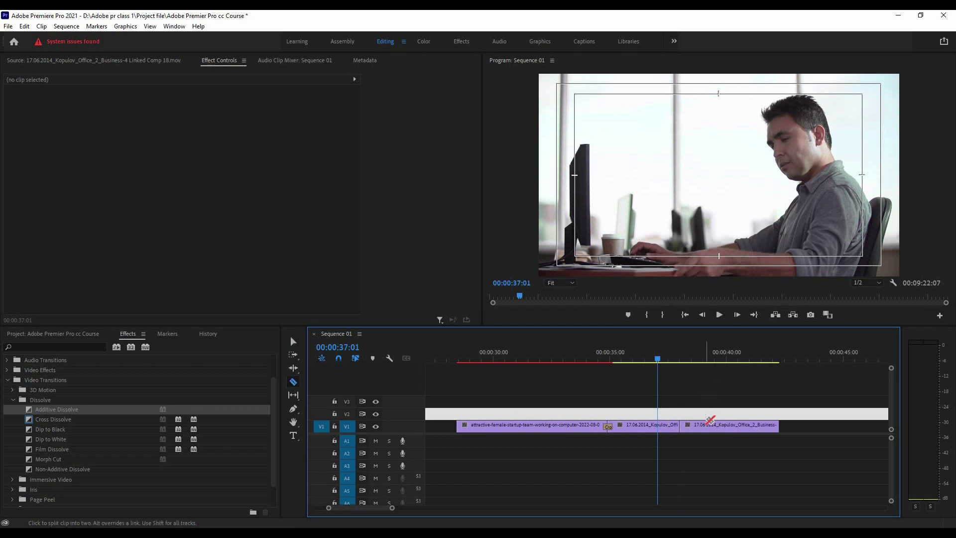
key(v)
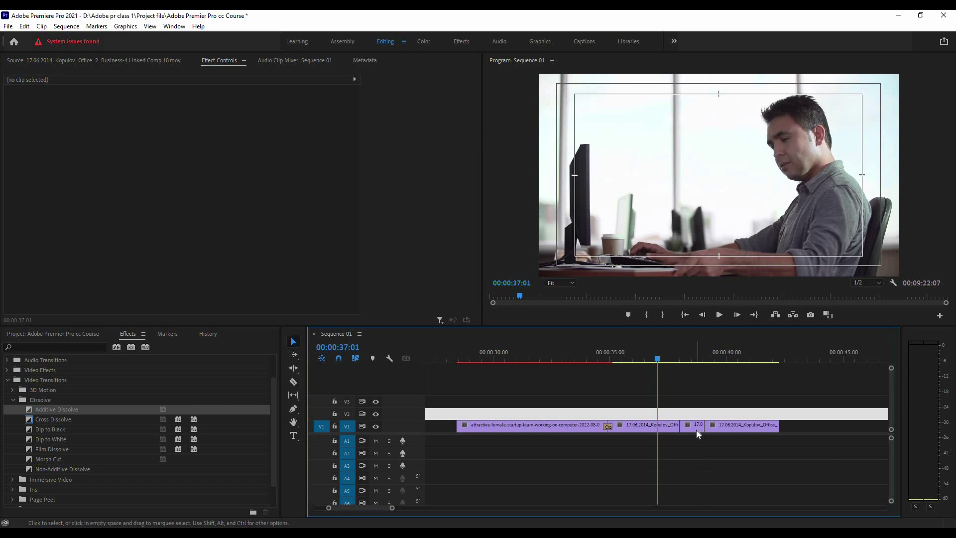
click(695, 429)
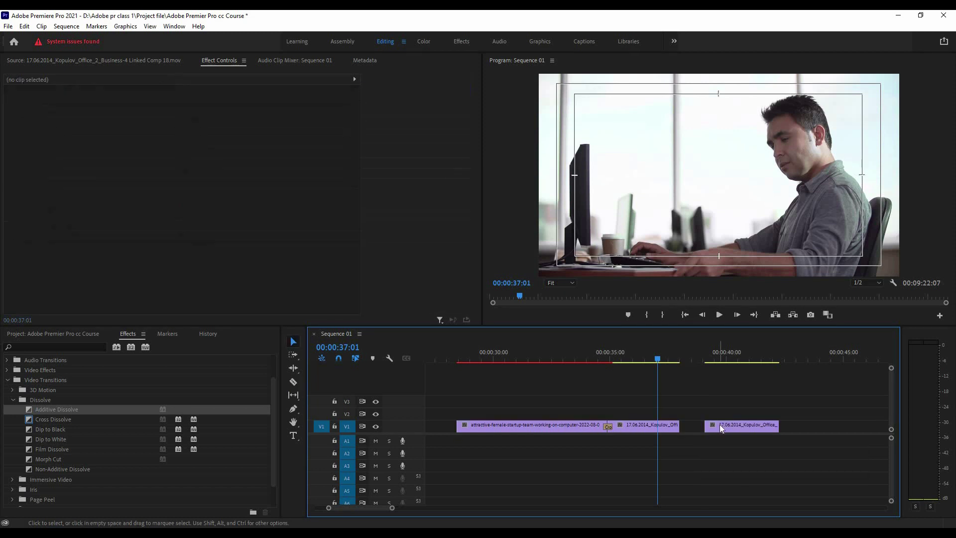
drag(719, 427, 698, 396)
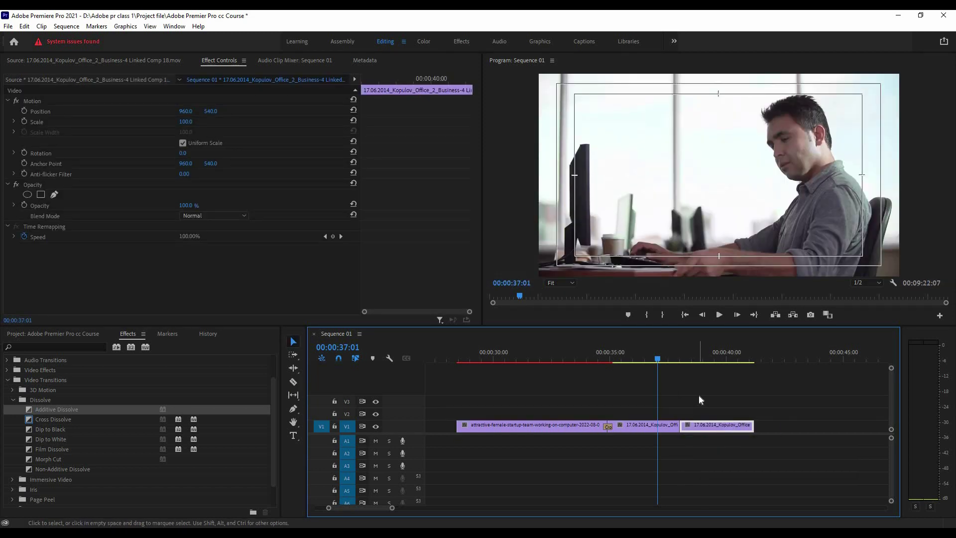
Play back the new cut and zoom in on the edit point near 37:20.
key(space)
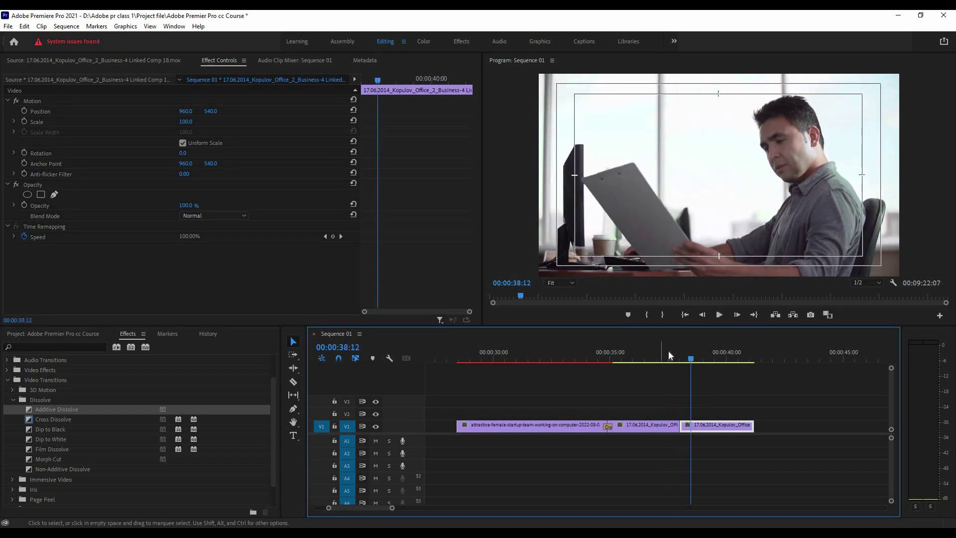
click(669, 352)
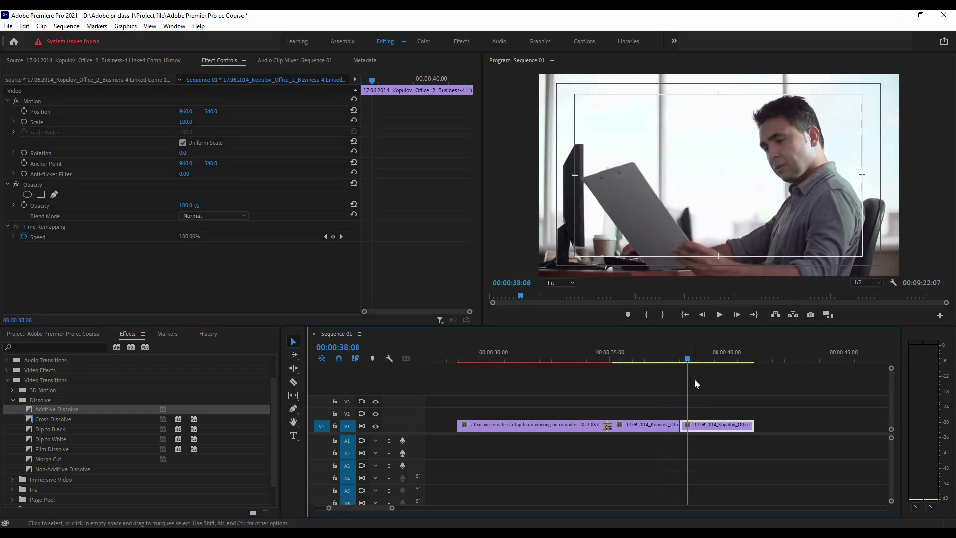
key(=)
click(635, 368)
click(609, 348)
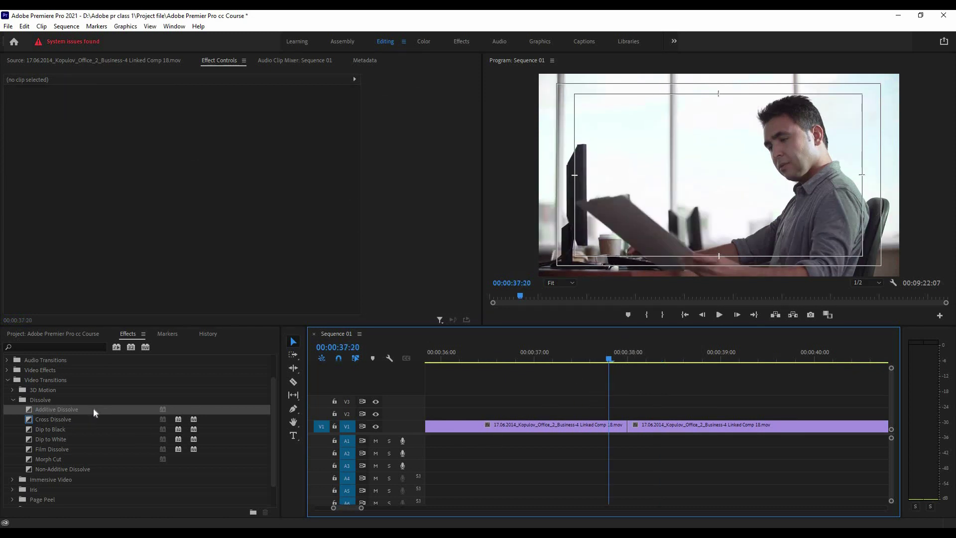
Apply Additive Dissolve at the new Kopulov cut and set its duration to 4 frames.
drag(52, 410, 625, 428)
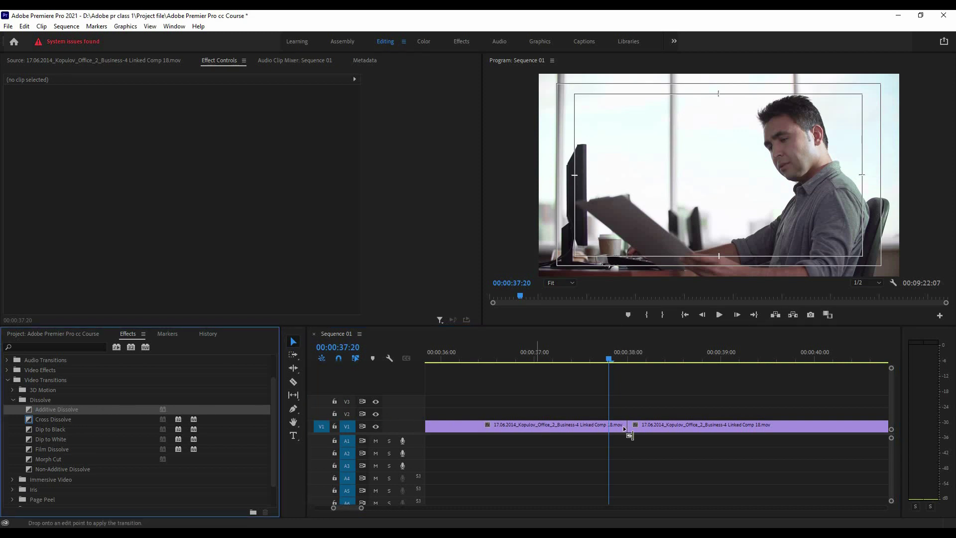
drag(624, 428, 619, 427)
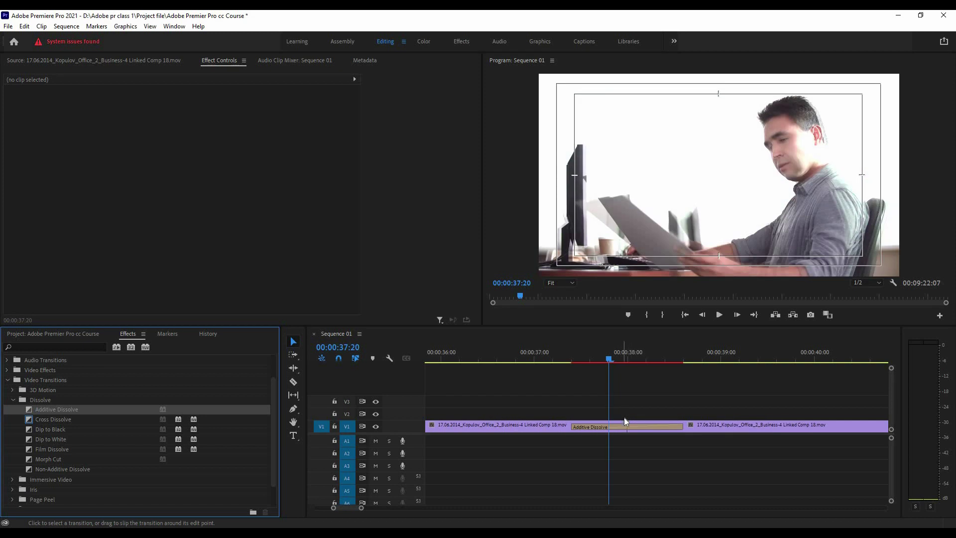
click(620, 427)
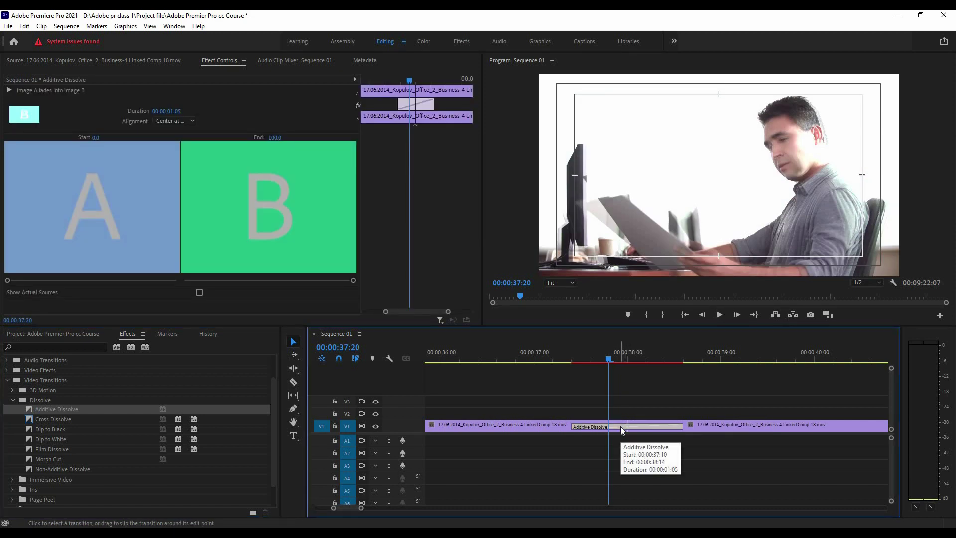
double_click(620, 426)
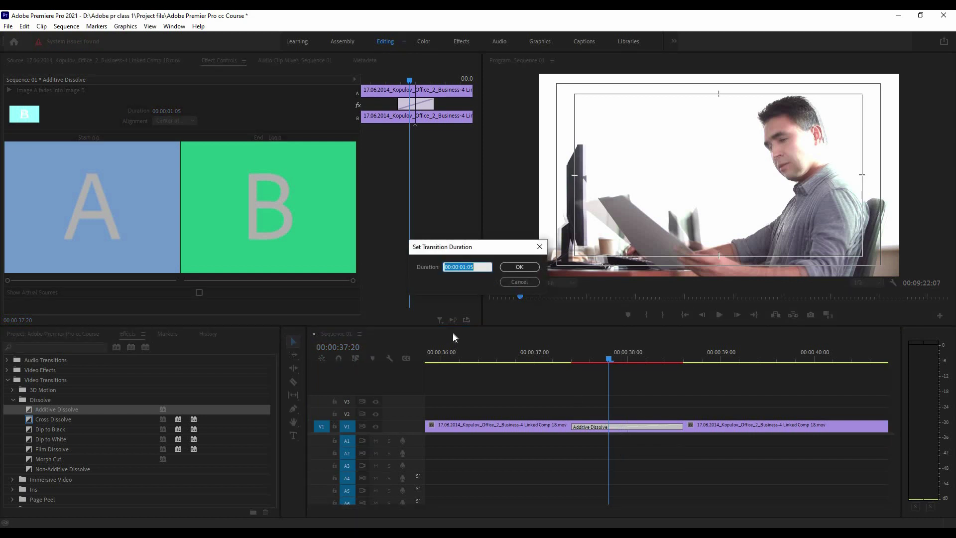
text(4)
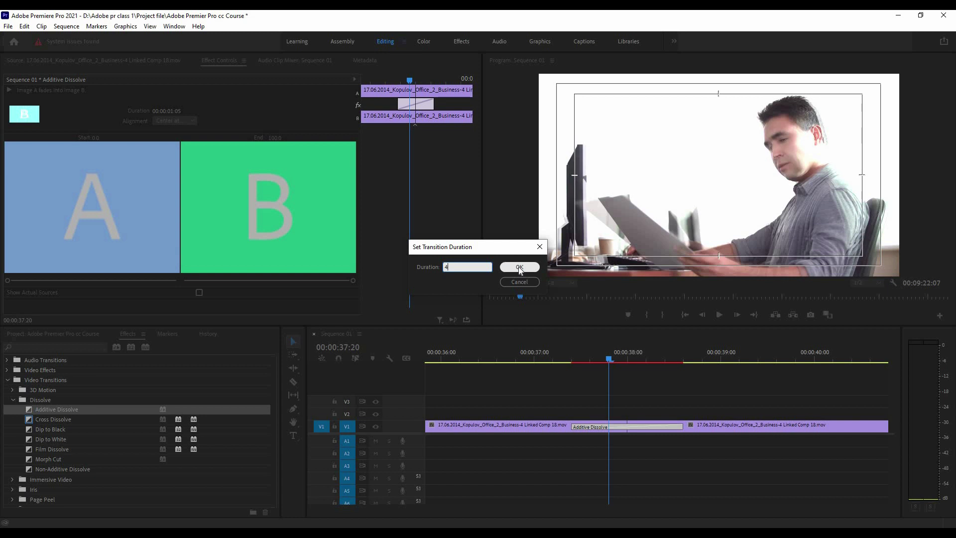
click(519, 267)
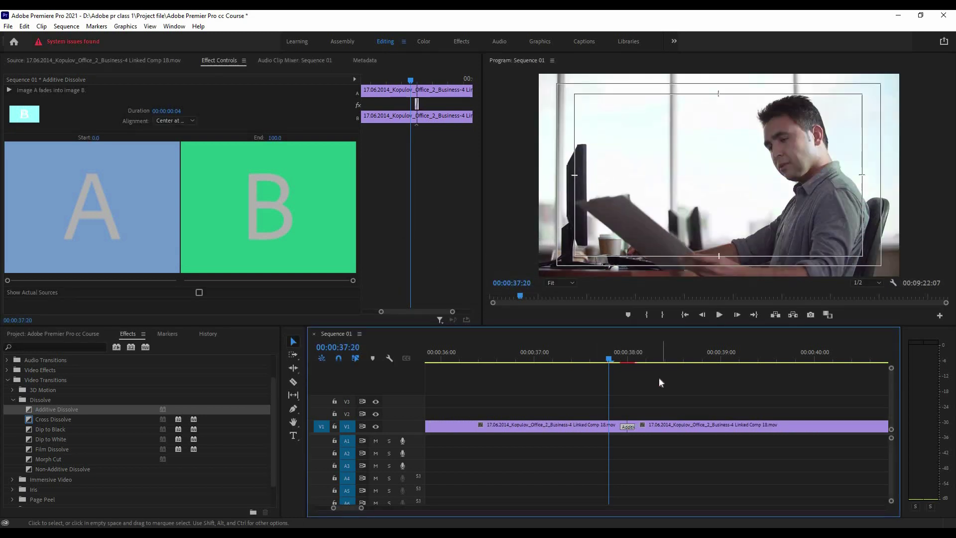
Preview the 4-frame Additive Dissolve from 00:00:37:19.
click(572, 357)
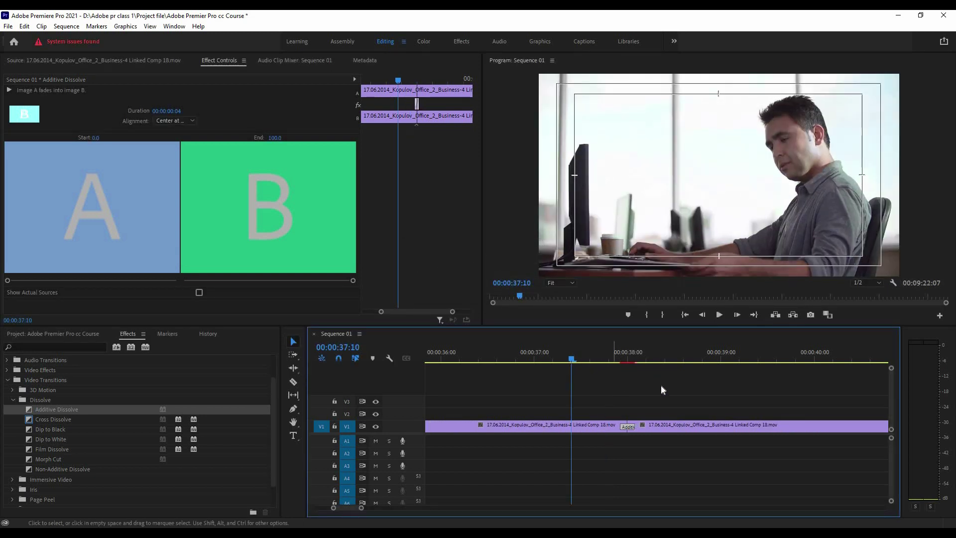
click(733, 393)
key(space)
key(space)
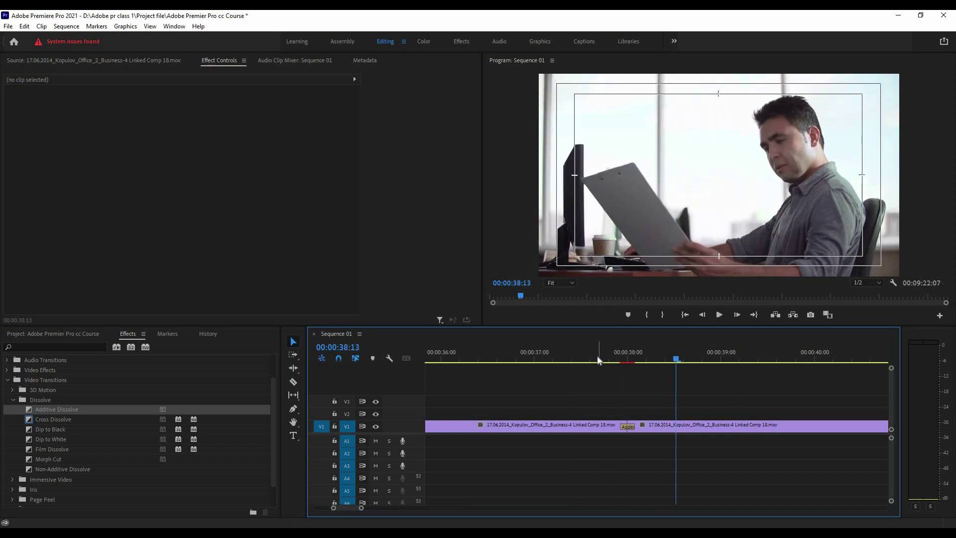
click(598, 360)
click(604, 358)
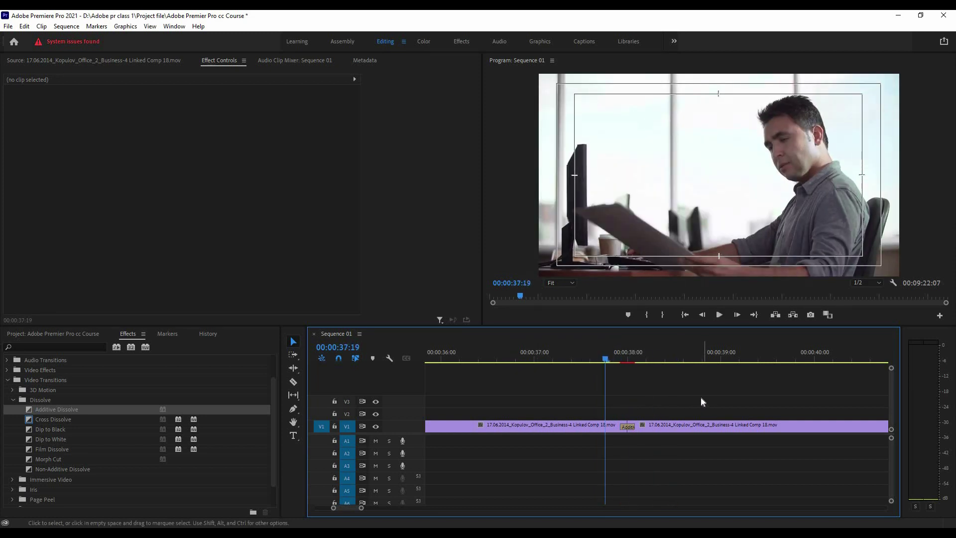
key(space)
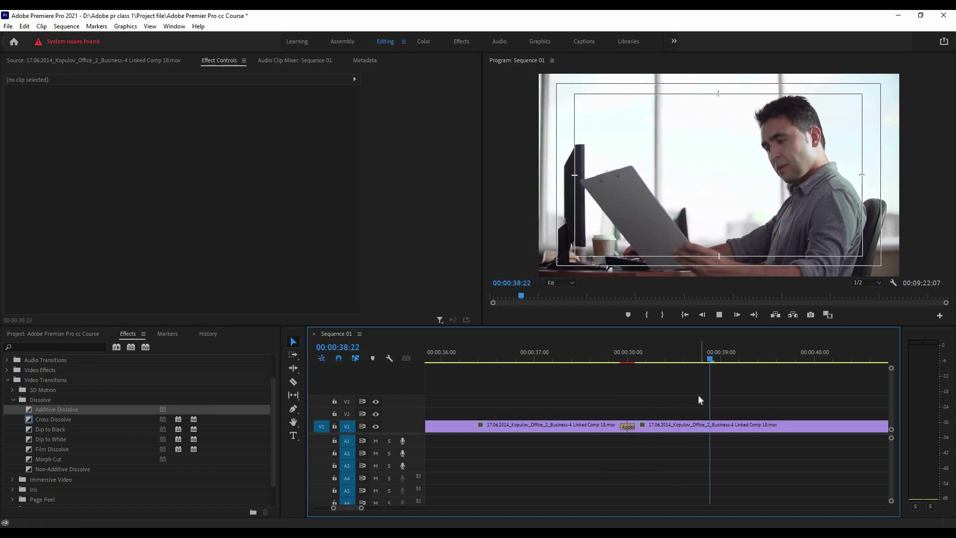
key(space)
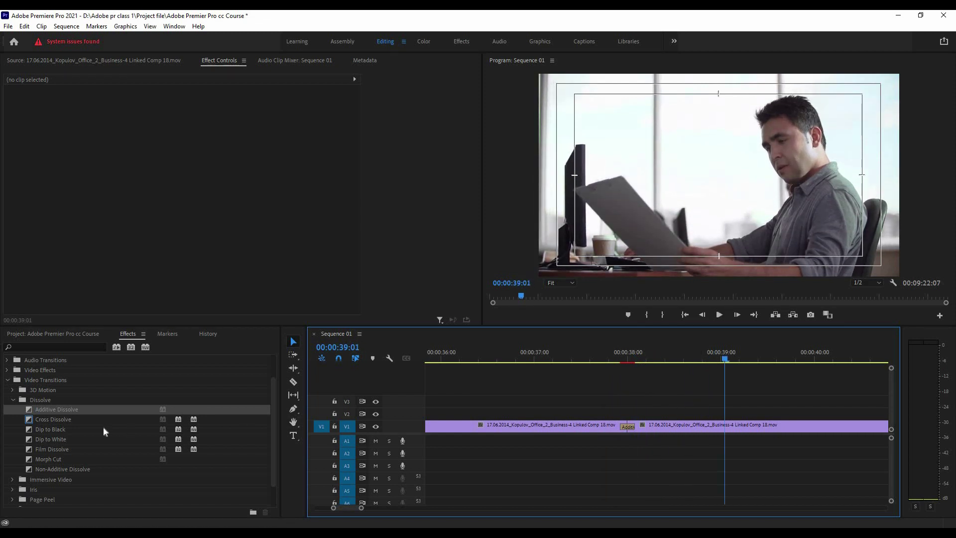
scroll(101, 431, down, 1)
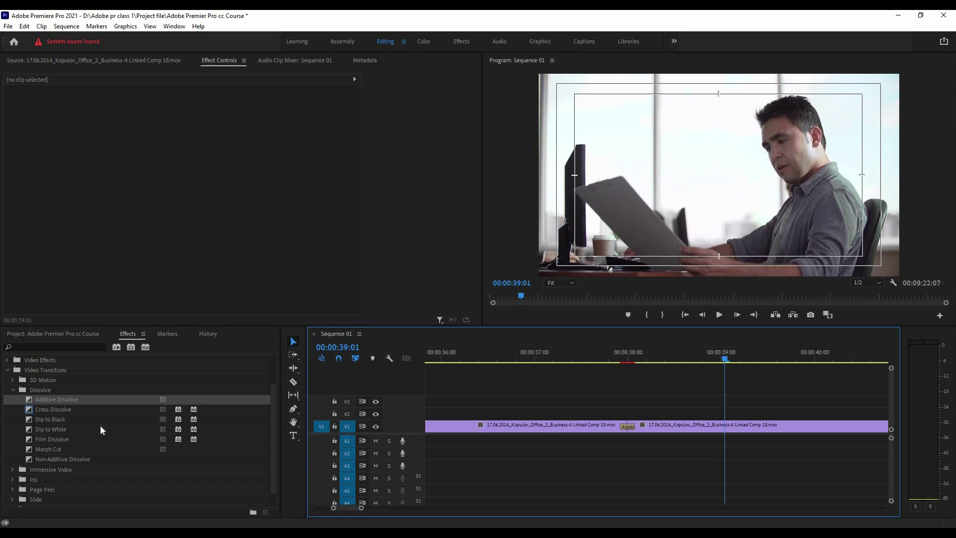
Delete the Additive Dissolve and remove a misplaced Dip to Black.
click(628, 427)
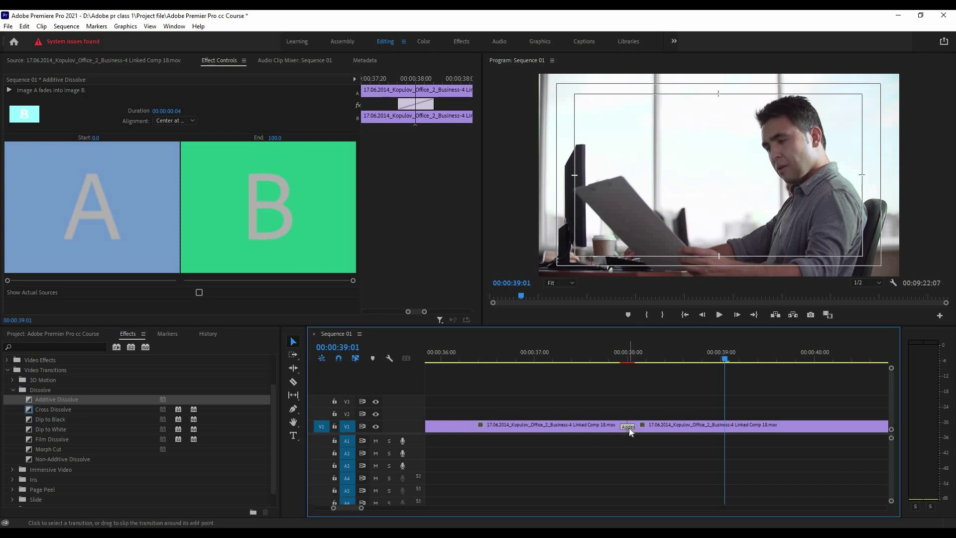
key(Delete)
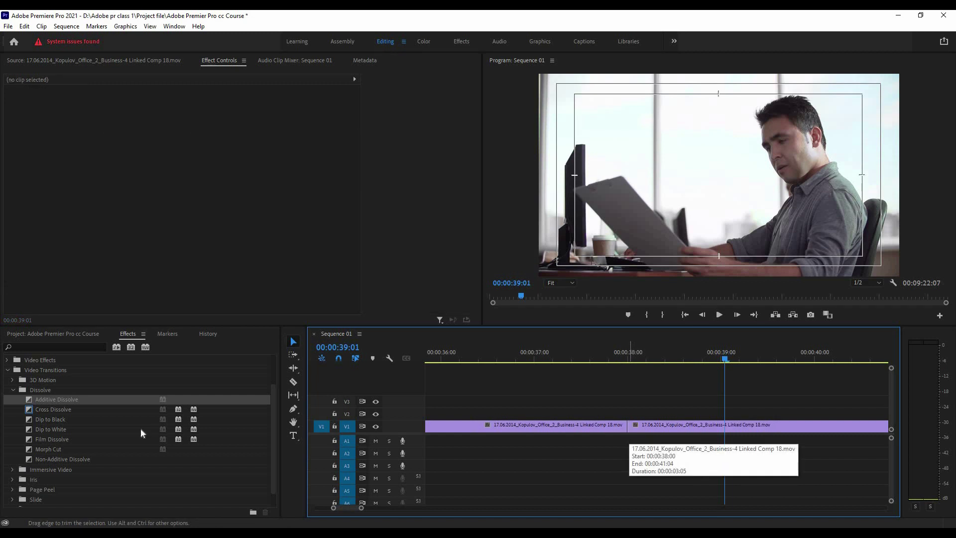
click(58, 420)
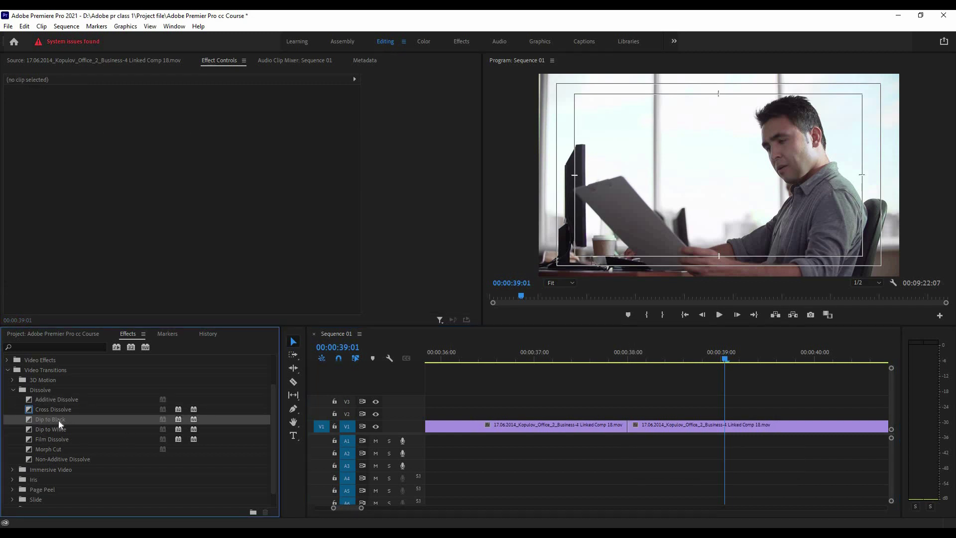
drag(58, 420, 554, 398)
key(minus)
key(minus)
key(minus)
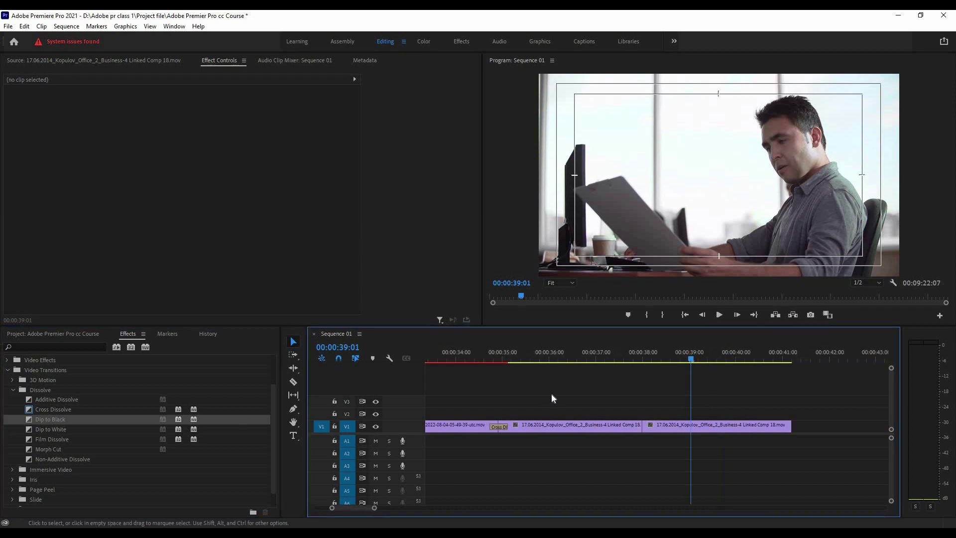
click(605, 354)
key(equal)
key(equal)
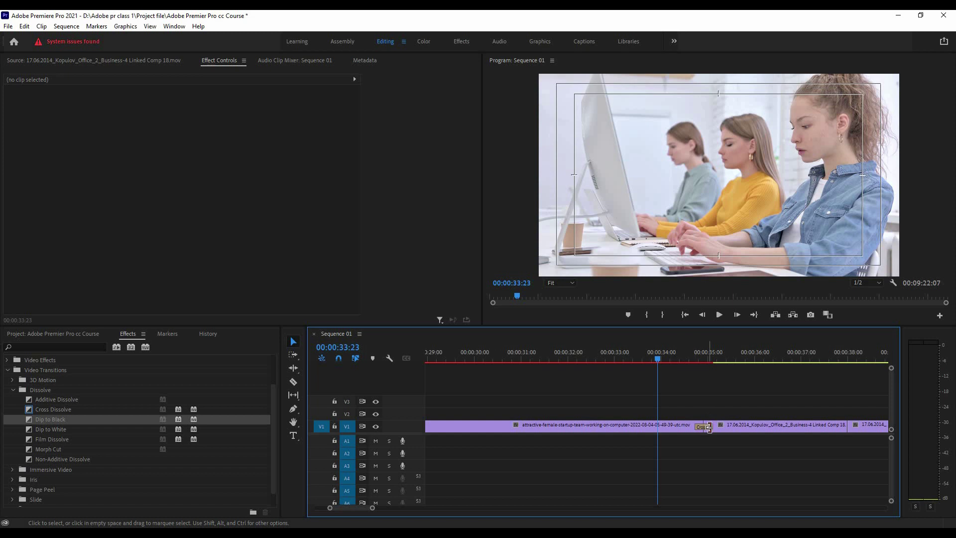
click(708, 429)
key(Delete)
Place Dip to Black on the cut after the women-at-computers clip and play it.
click(700, 359)
key(equal)
key(equal)
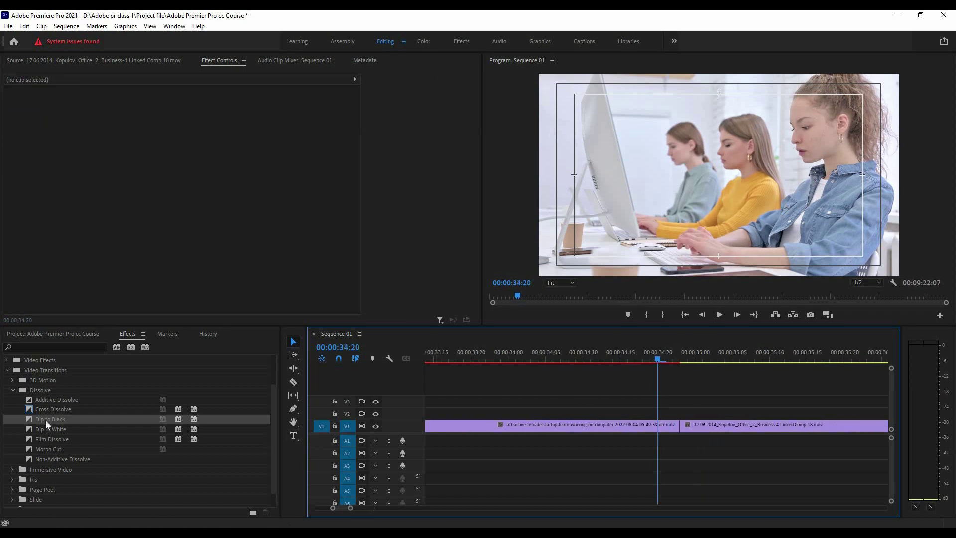
drag(163, 421, 694, 392)
click(511, 348)
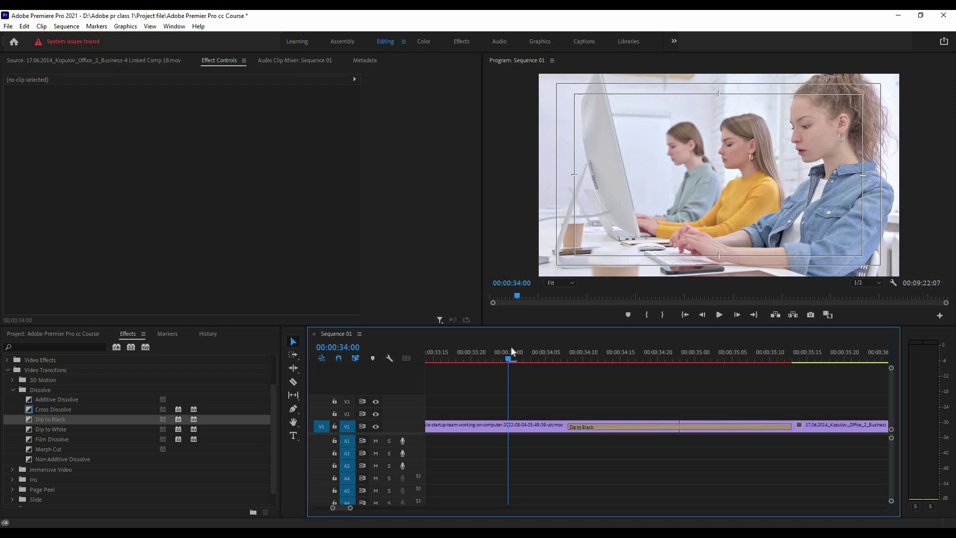
key(minus)
key(space)
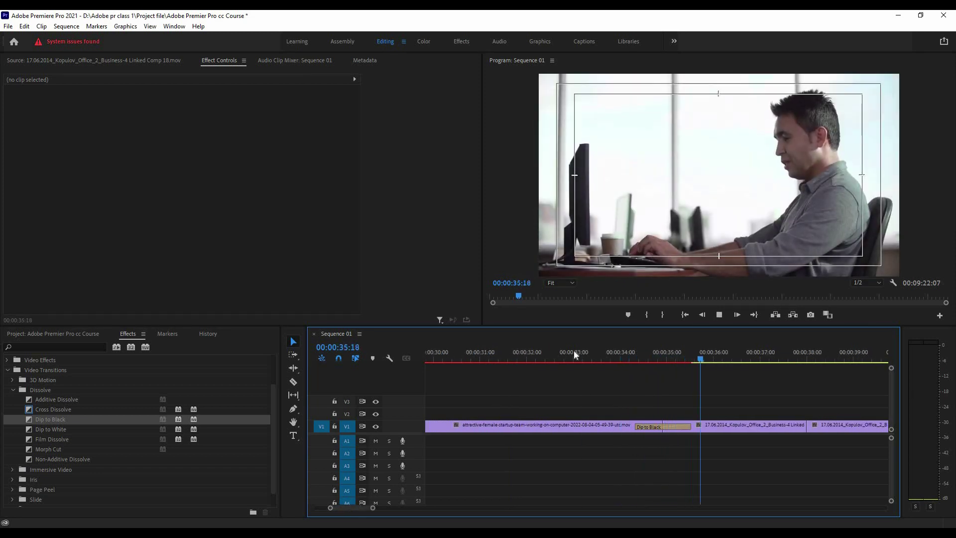
click(588, 349)
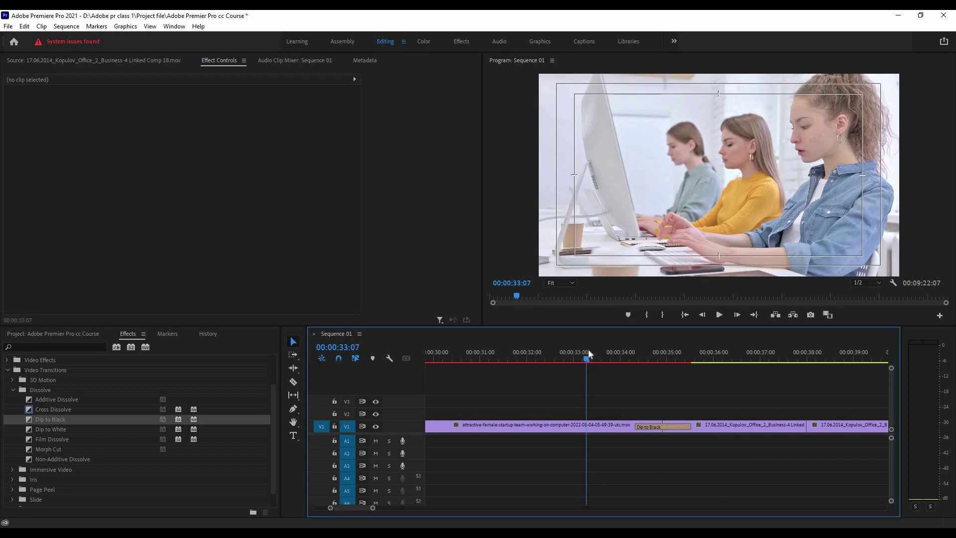
key(minus)
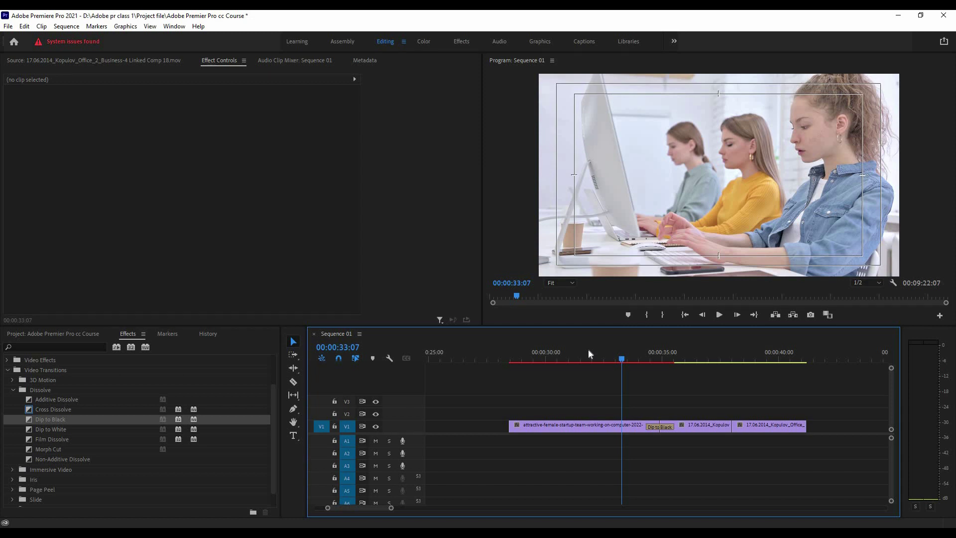
key(equal)
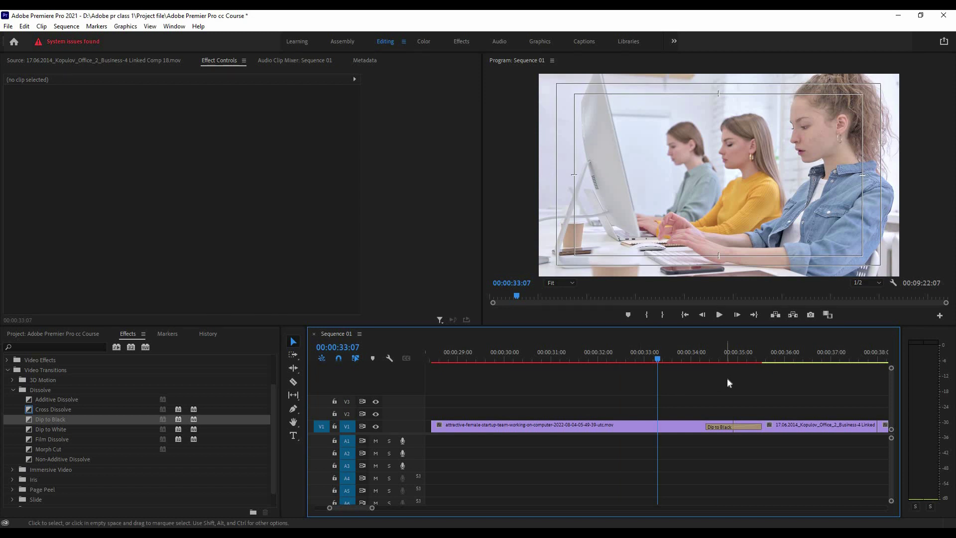
key(space)
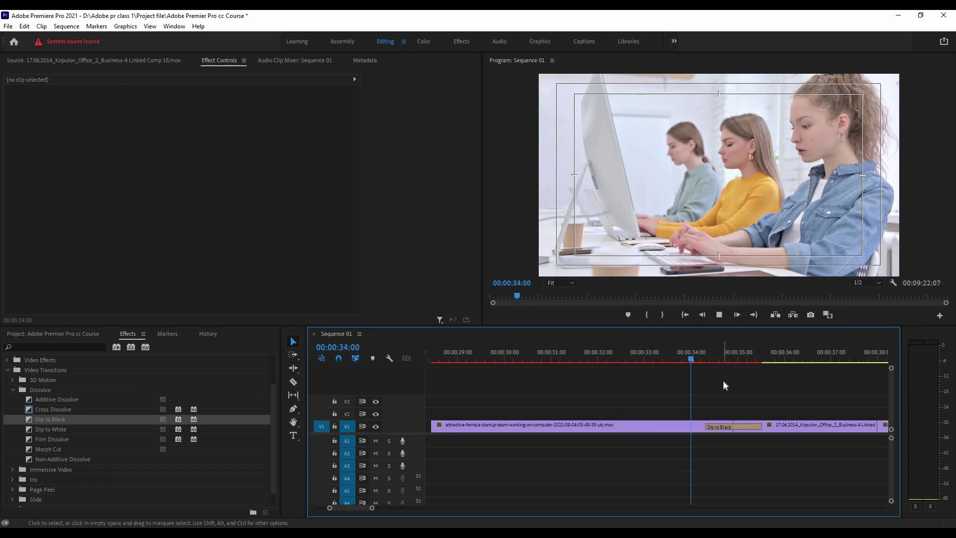
key(space)
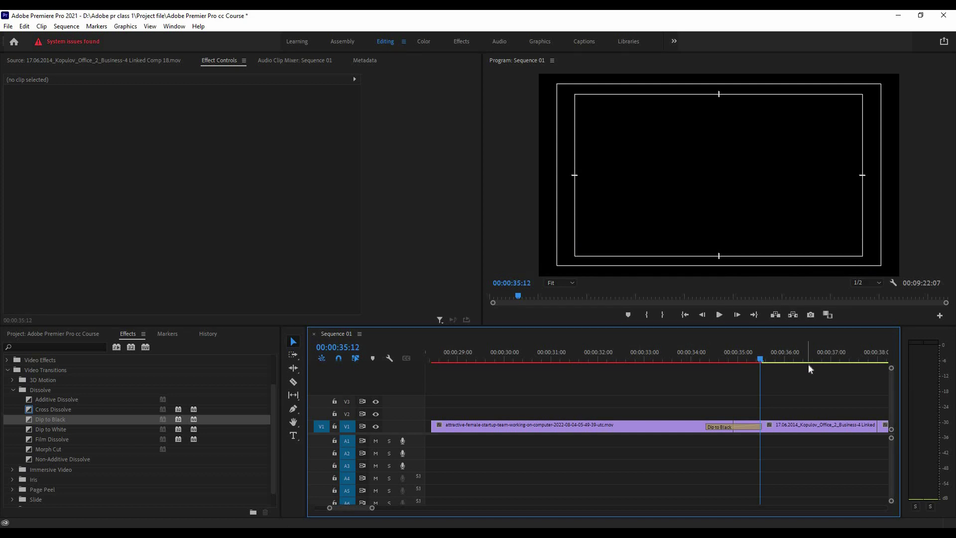
Render the sequence preview and play the Dip to Black from 00:00:32:15.
key(minus)
key(minus)
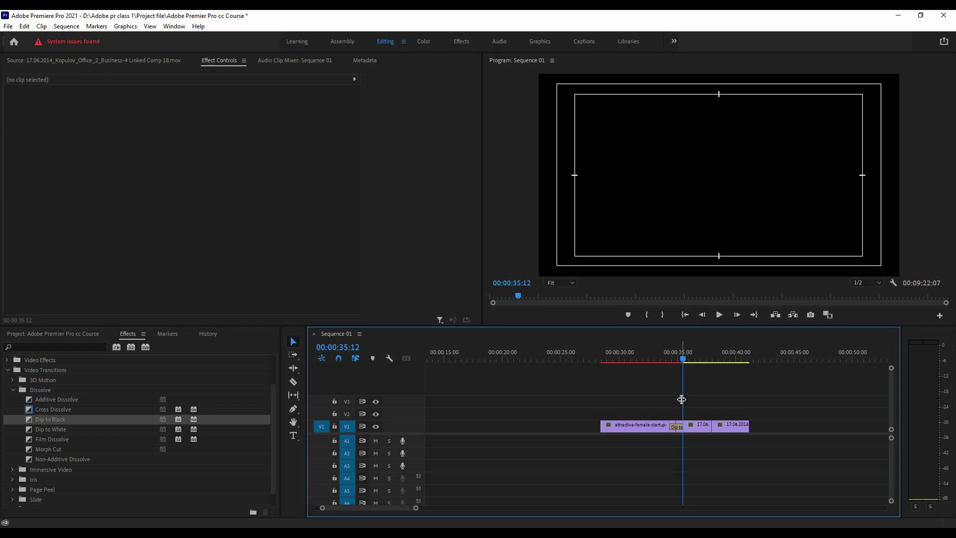
key(Return)
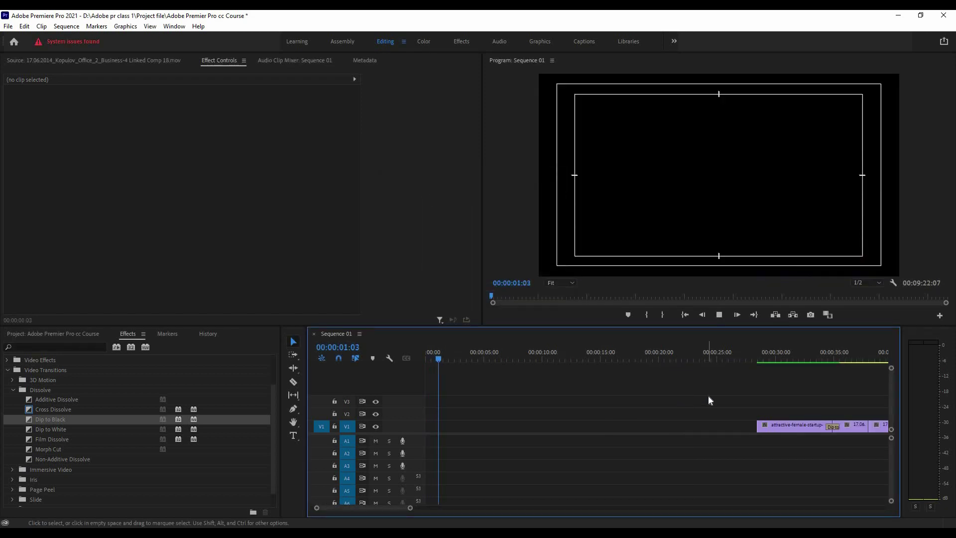
key(minus)
key(minus)
click(521, 355)
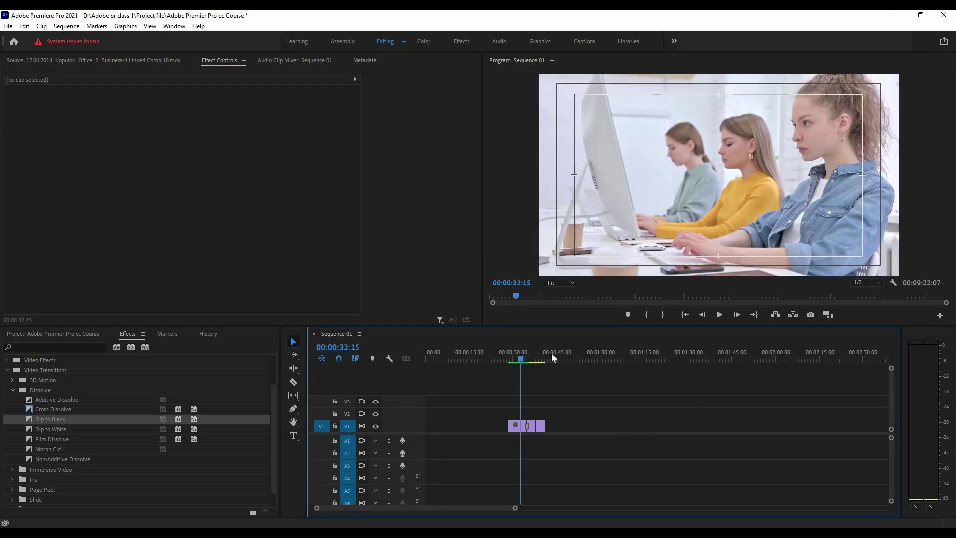
key(equal)
key(equal)
key(space)
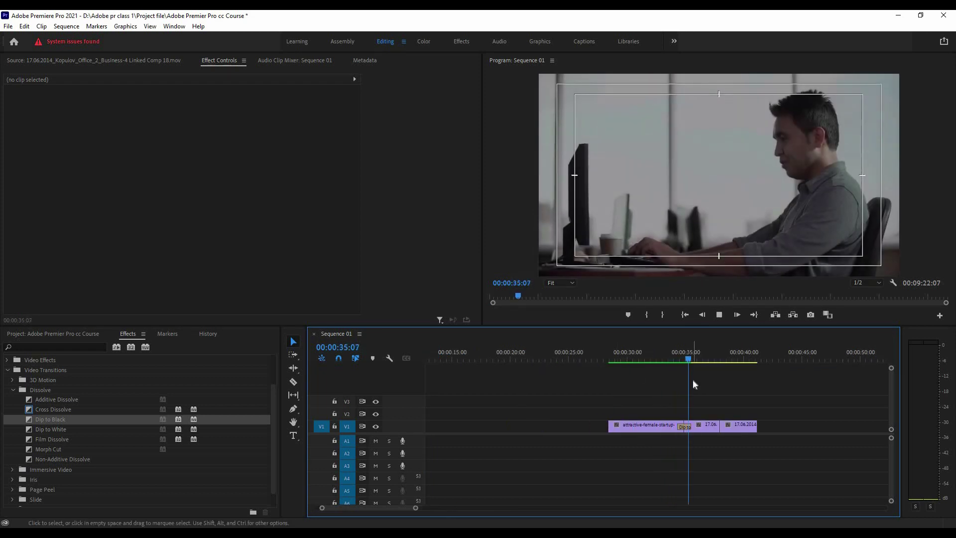
key(space)
key(equal)
key(equal)
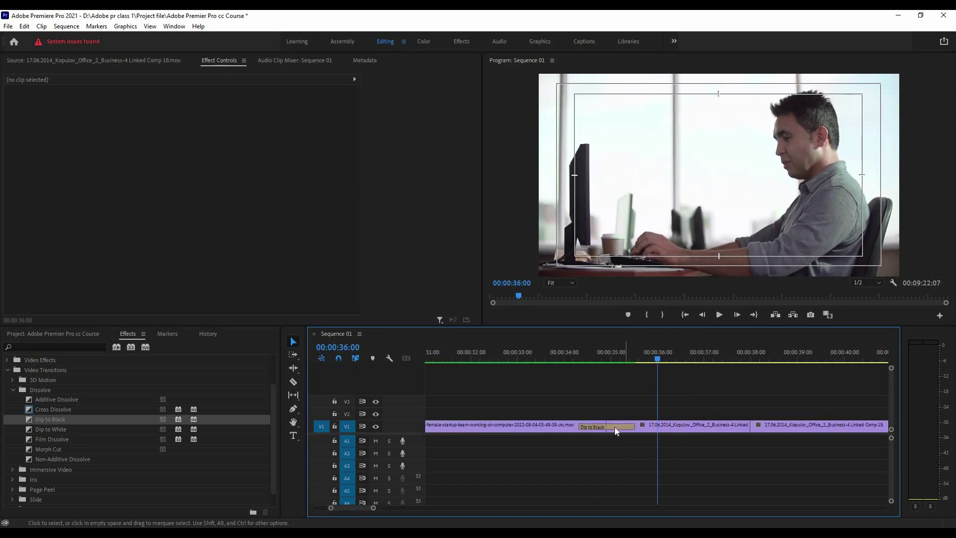
Replace the Dip to Black transition at the first cut with Cross Zoom from the Zoom group.
click(614, 426)
key(Delete)
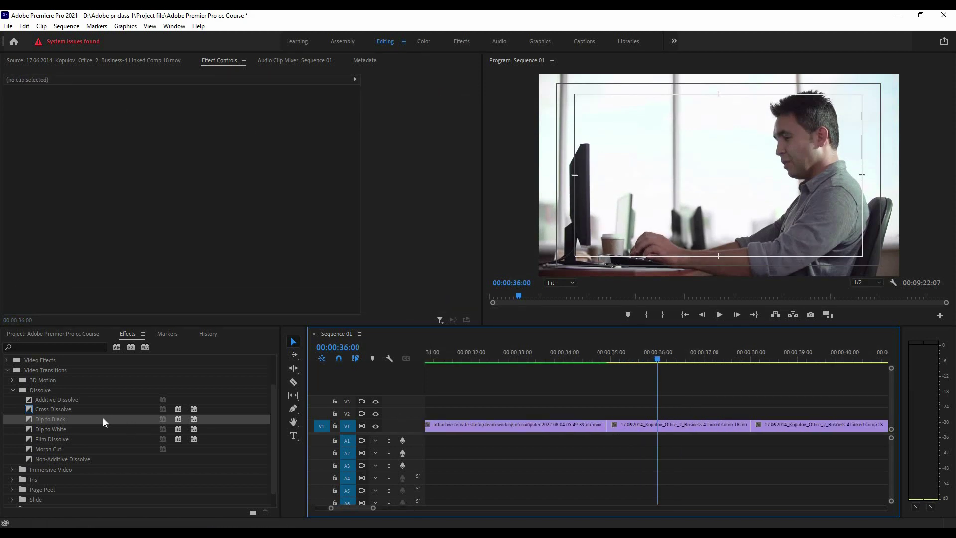
scroll(101, 421, down, 2)
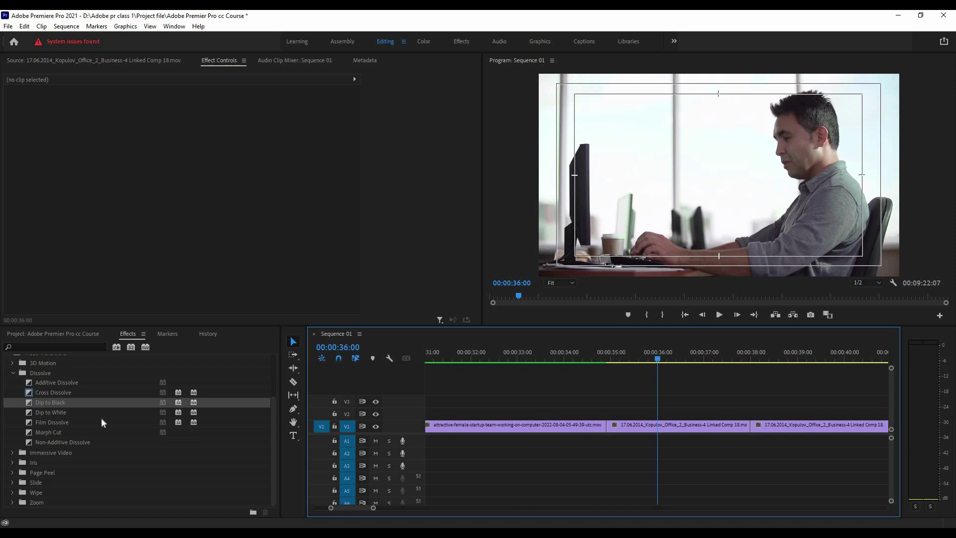
click(12, 501)
scroll(100, 490, down, 1)
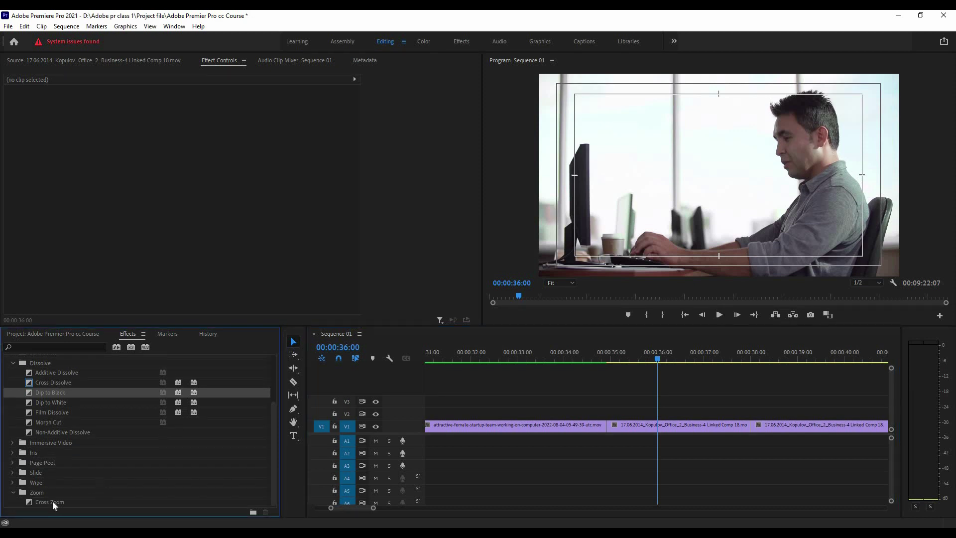
mouse_move(46, 501)
mouse_down()
mouse_move(609, 432)
mouse_move(603, 428)
mouse_up()
Preview the Cross Zoom transition and show its settings in Effect Controls.
click(525, 351)
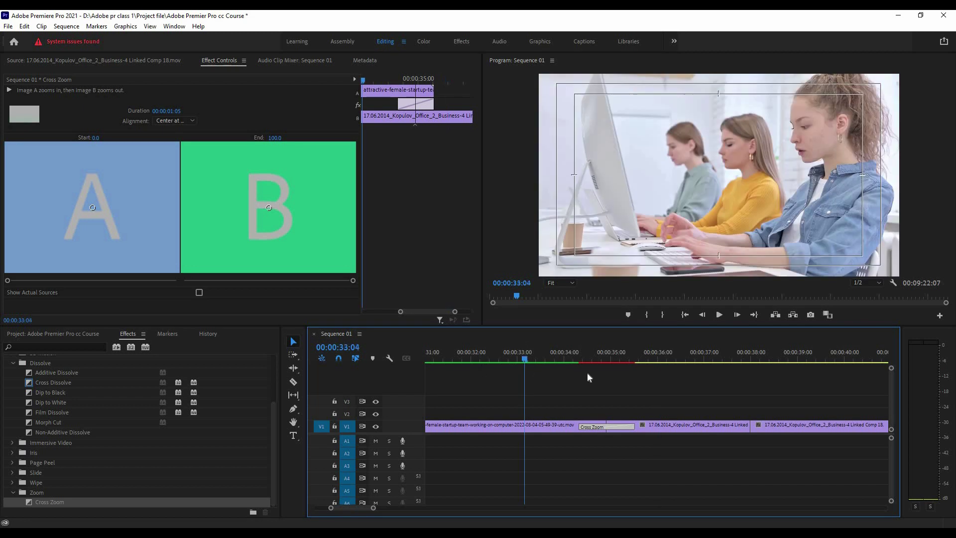
click(588, 375)
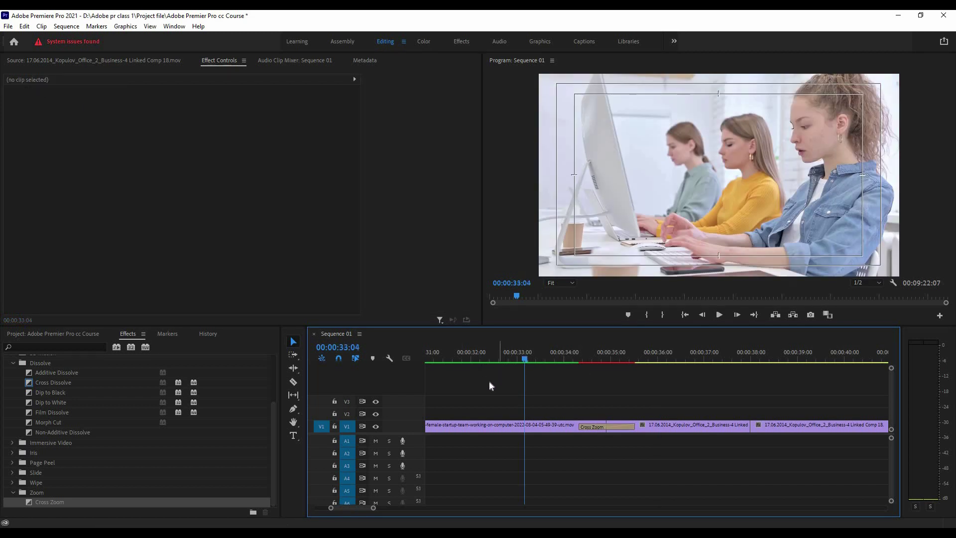
key(space)
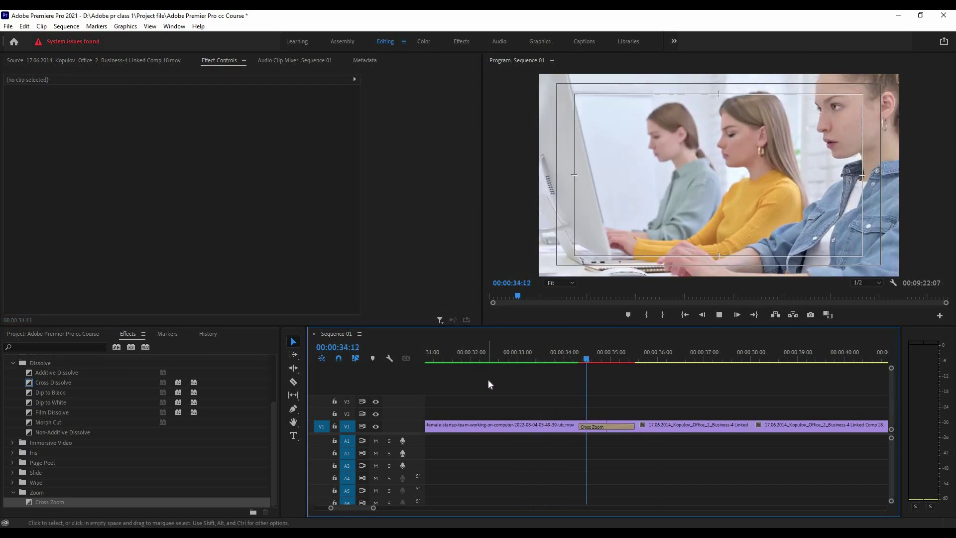
click(536, 351)
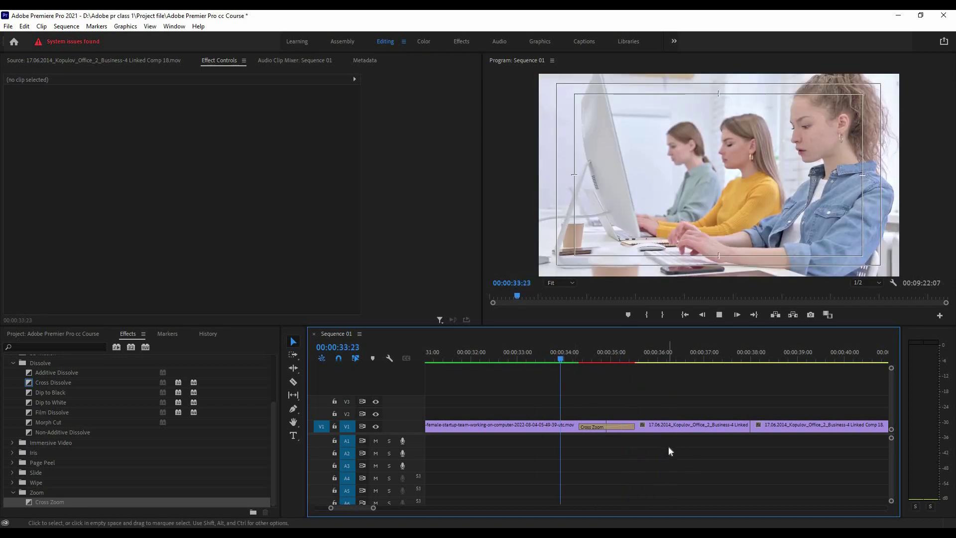
click(608, 426)
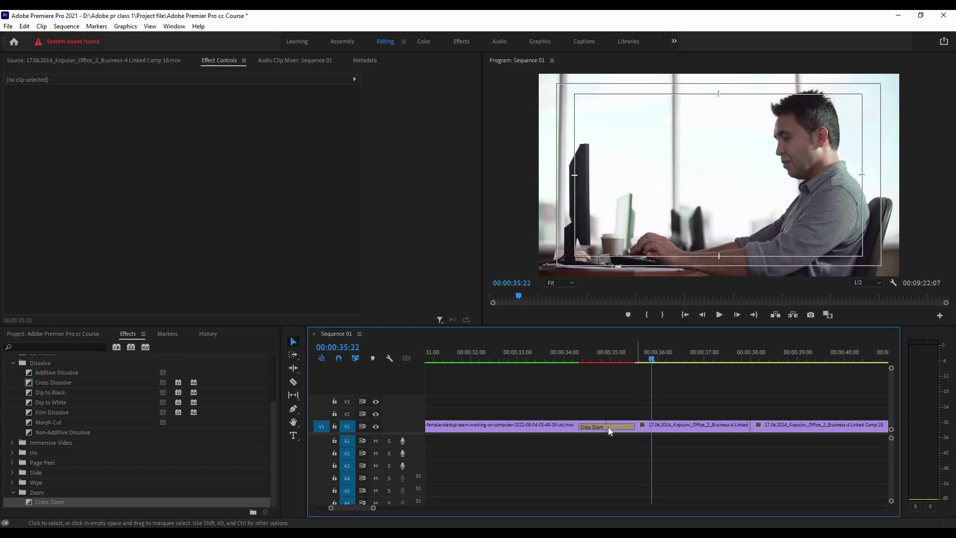
click(604, 354)
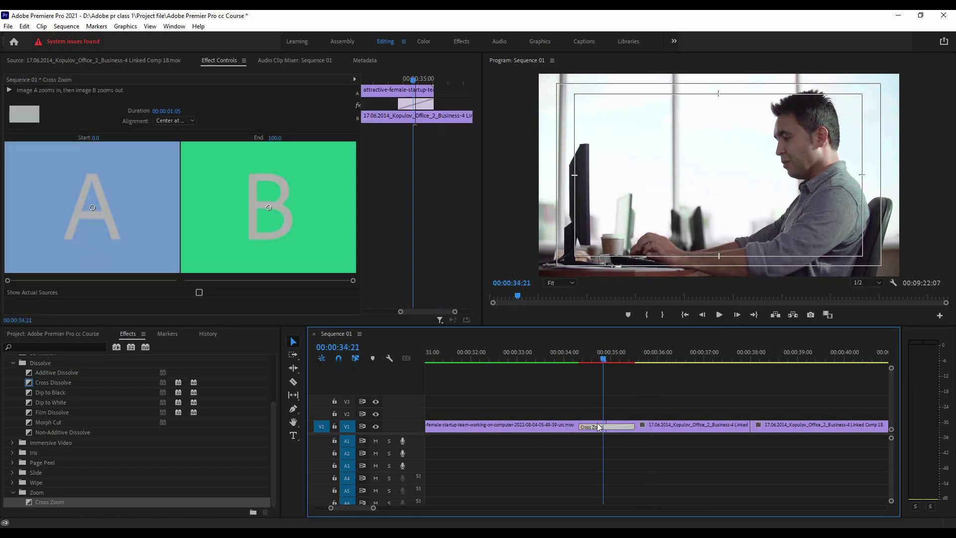
Preview Cross Zoom at a 6-frame duration, then undo the change.
double_click(600, 427)
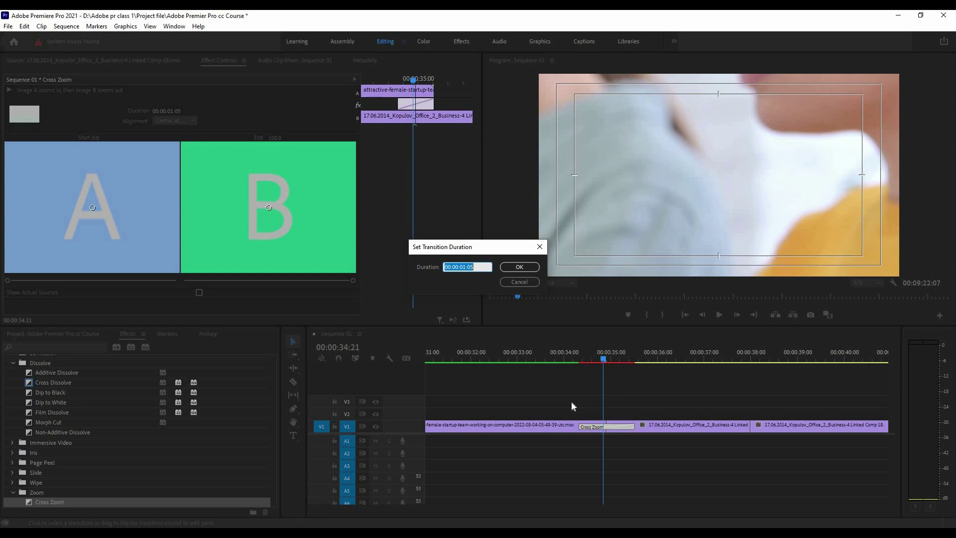
text(6)
click(519, 269)
click(555, 351)
key(space)
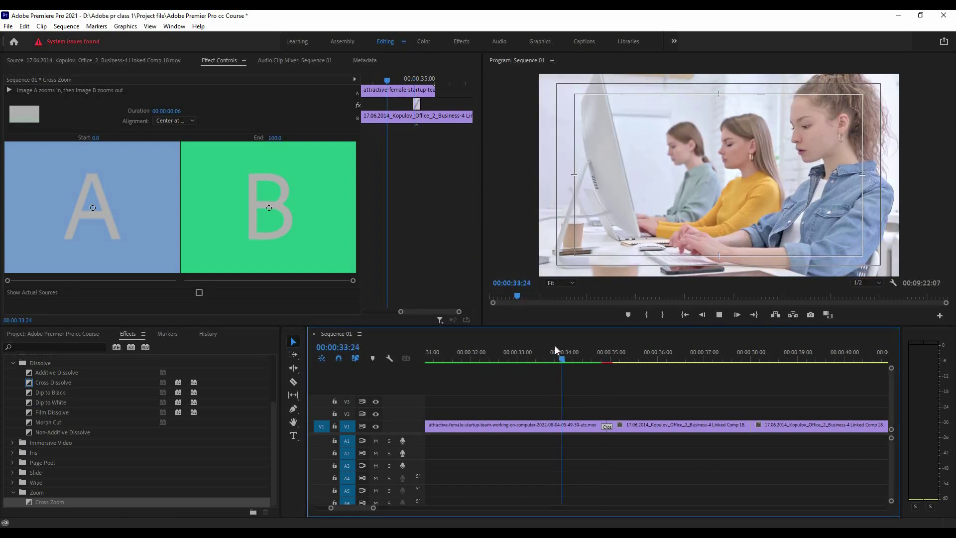
key(space)
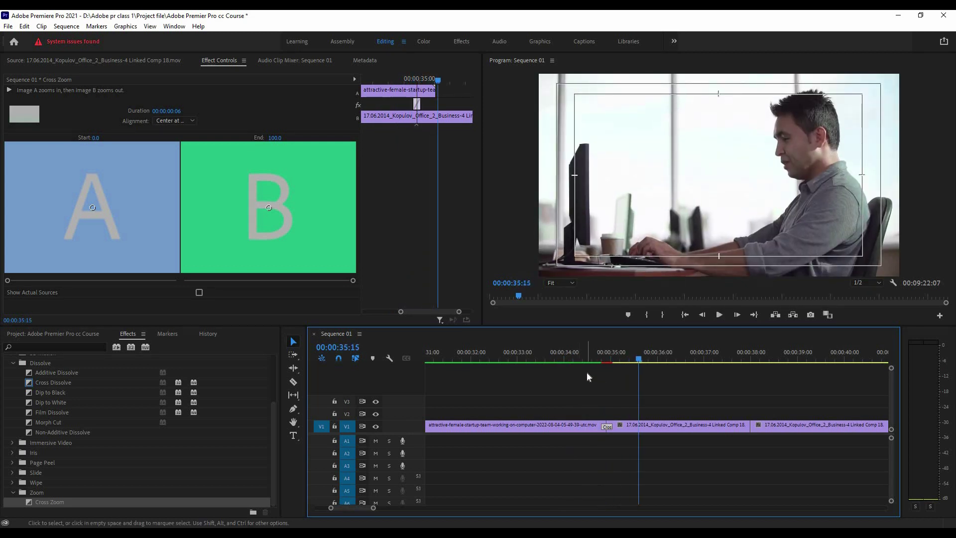
key(ctrl+z)
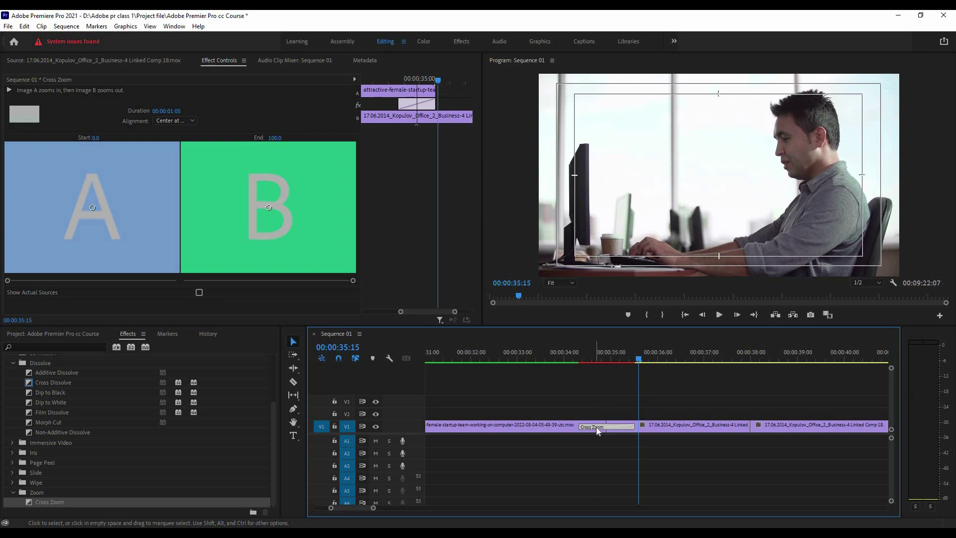
Lengthen Cross Zoom to 1:22, preview it, then delete the transition.
double_click(598, 431)
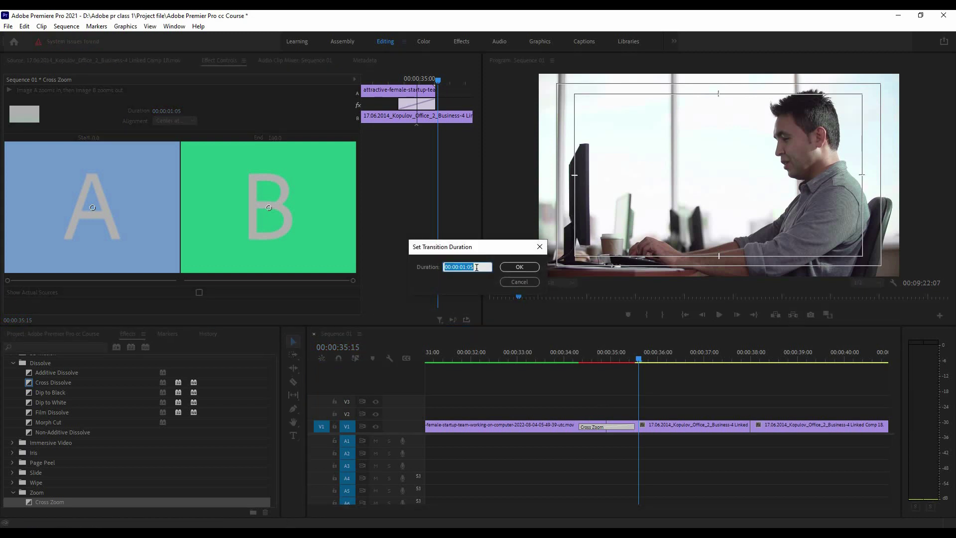
text(122)
click(517, 272)
click(527, 354)
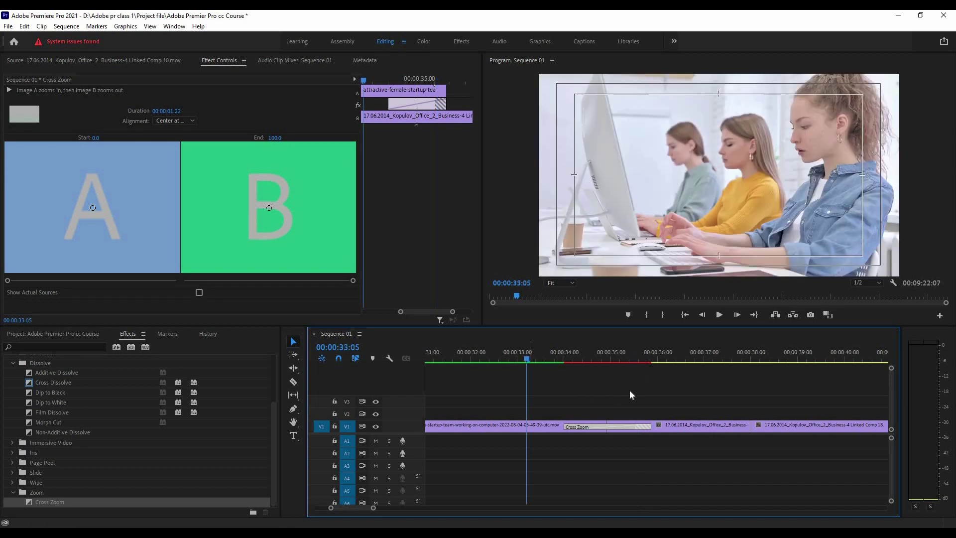
key(space)
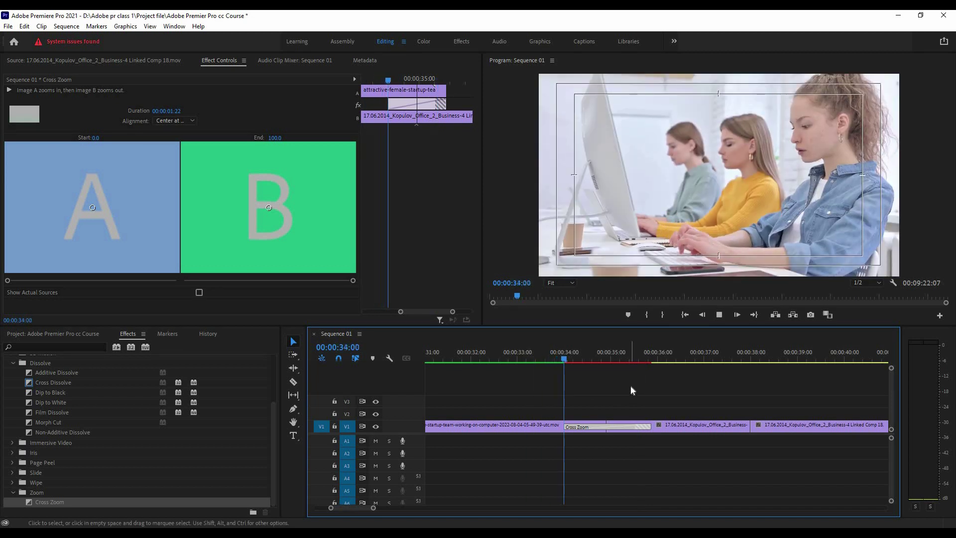
key(space)
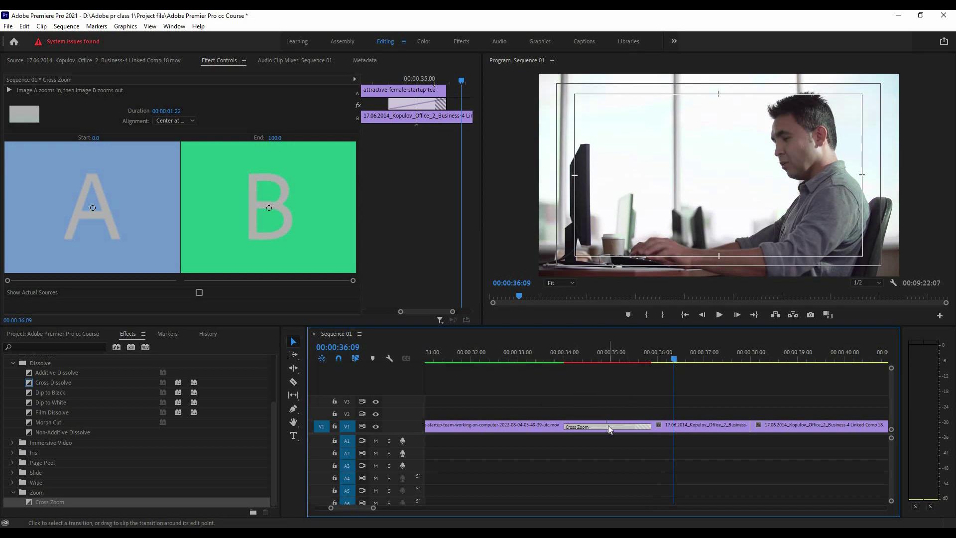
key(Delete)
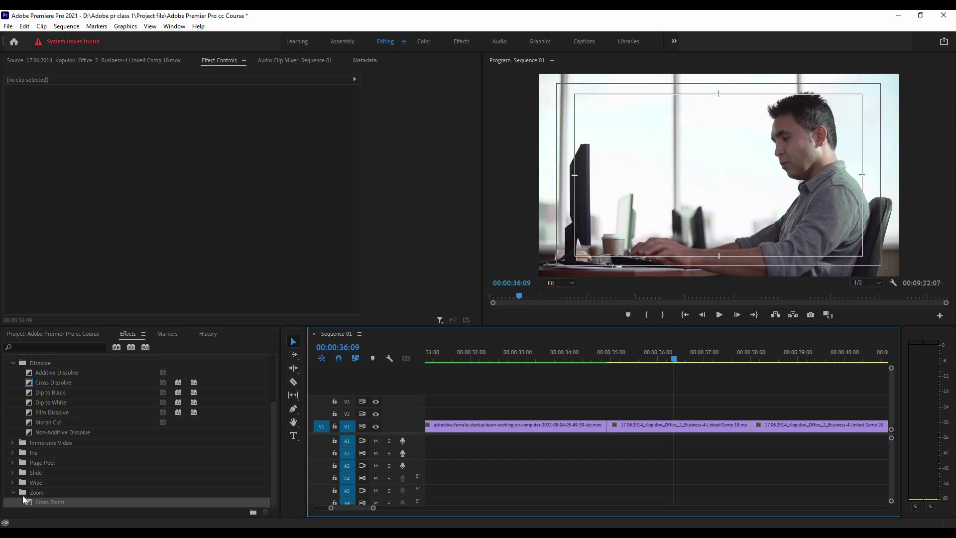
Apply the Wipe transition from the Wipe group to the first V1 cut.
click(12, 493)
click(13, 482)
scroll(133, 482, down, 4)
scroll(132, 481, down, 4)
scroll(132, 481, down, 4)
scroll(131, 479, down, 4)
drag(50, 482, 604, 428)
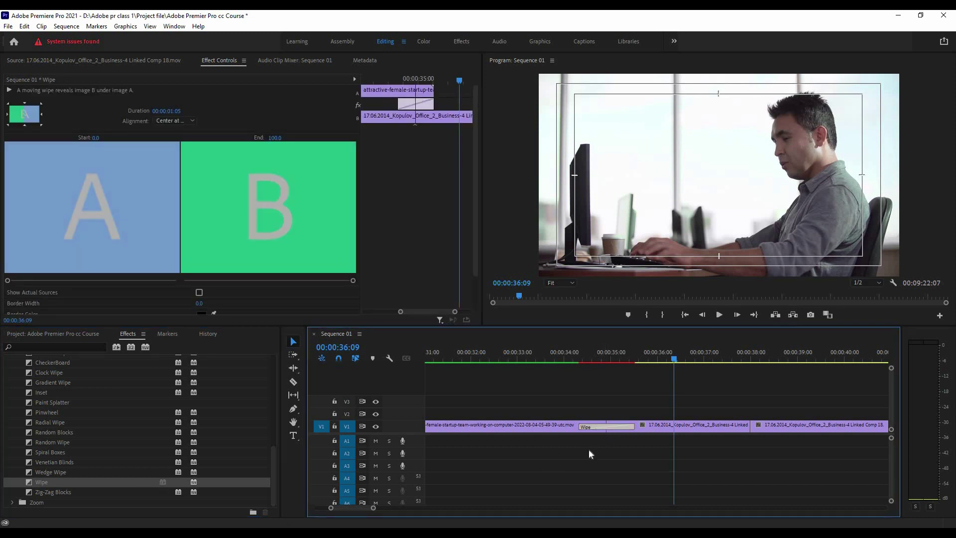
Preview the Wipe transition twice from just before the cut.
click(558, 352)
key(space)
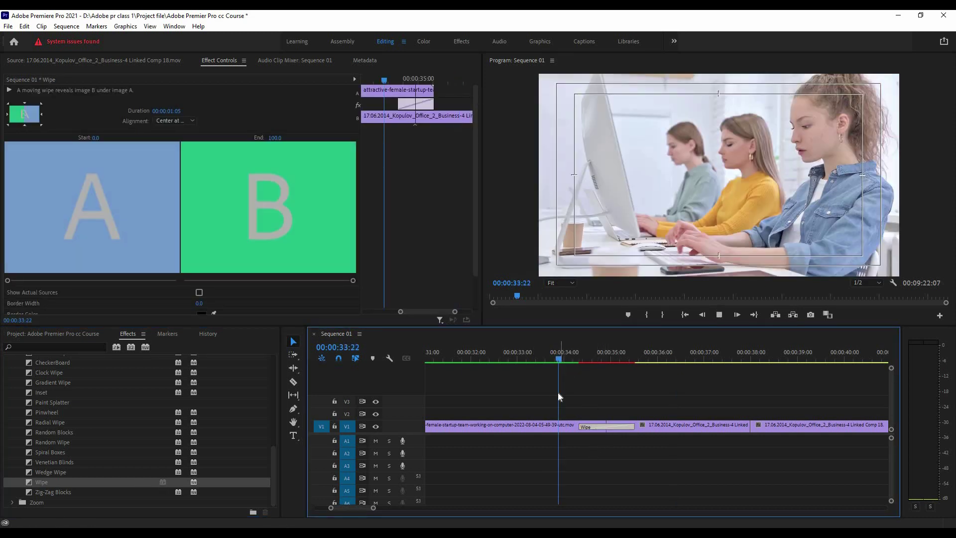
key(space)
click(546, 352)
click(519, 351)
key(space)
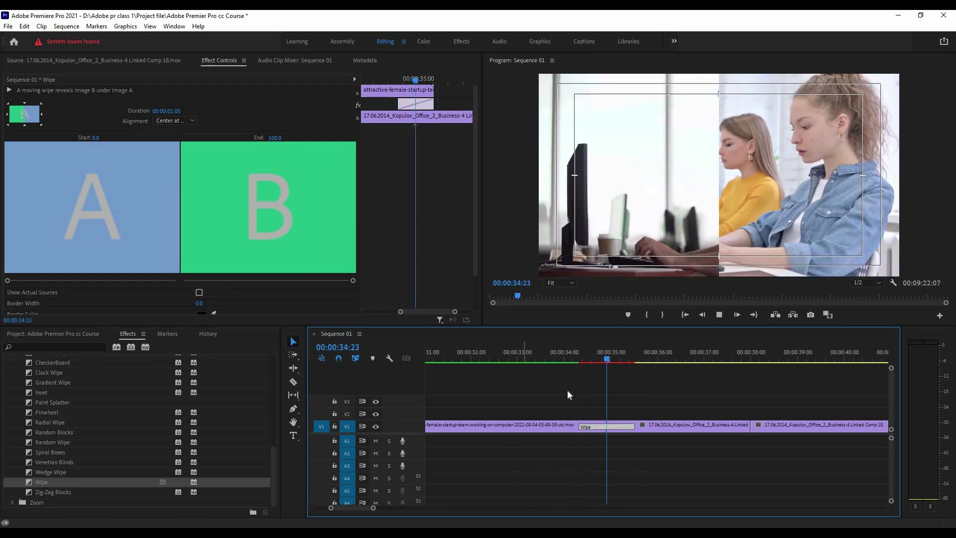
key(space)
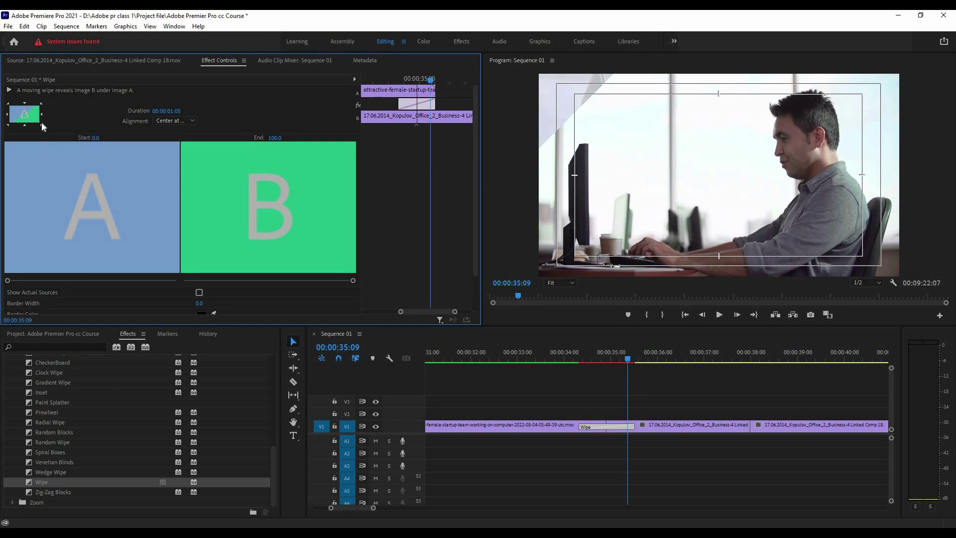
Preview the Wipe, then make it start from the top-left and replay it.
click(538, 345)
key(space)
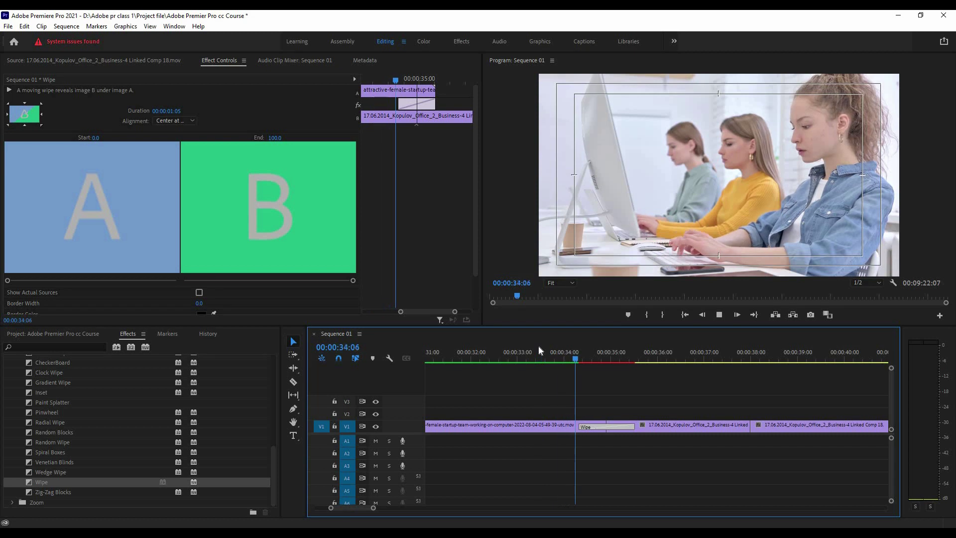
key(space)
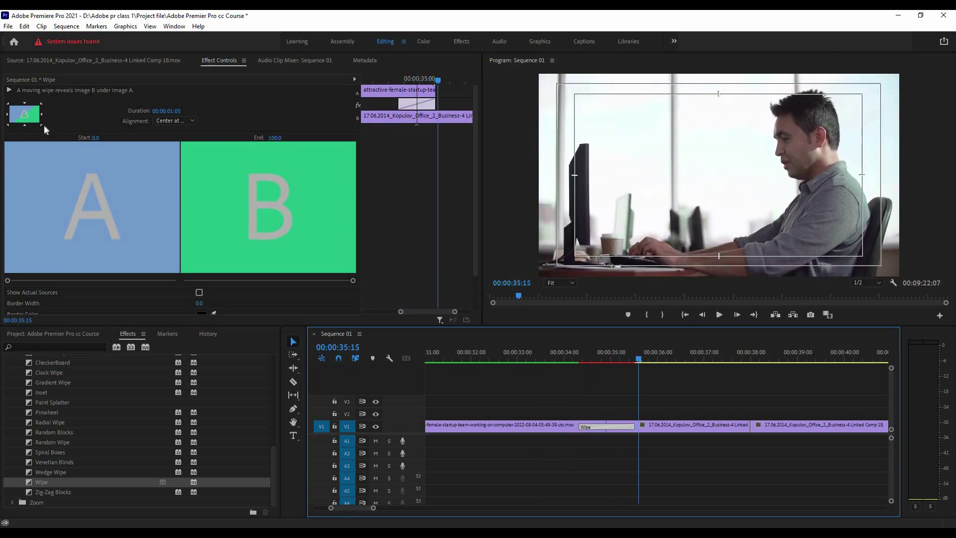
click(42, 126)
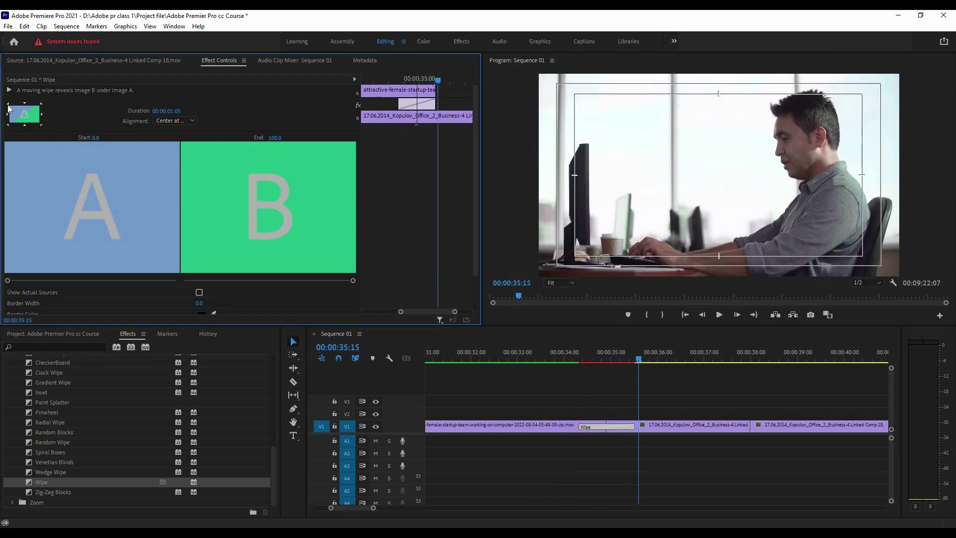
click(9, 108)
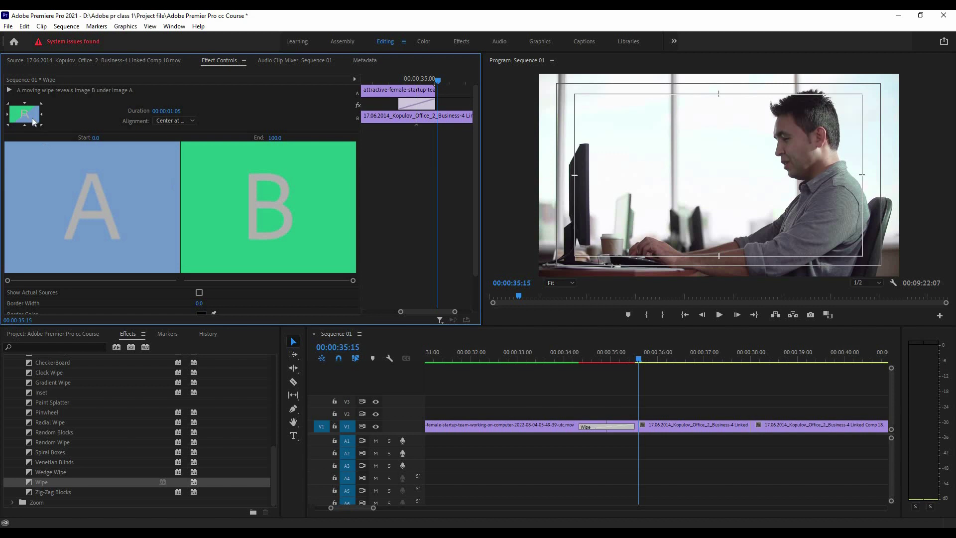
click(569, 350)
key(space)
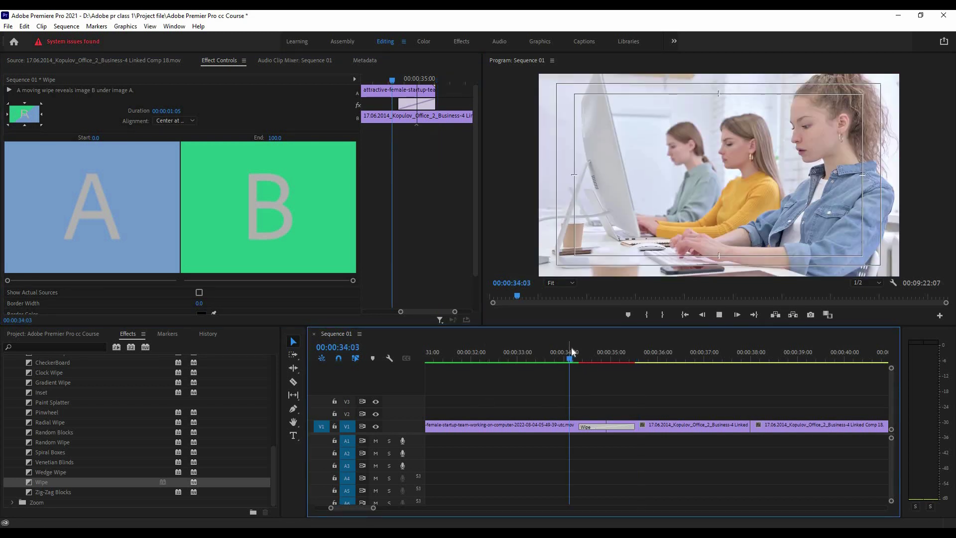
key(space)
Try the Wipe from the bottom, then from the top, previewing each and selecting the transition.
click(25, 125)
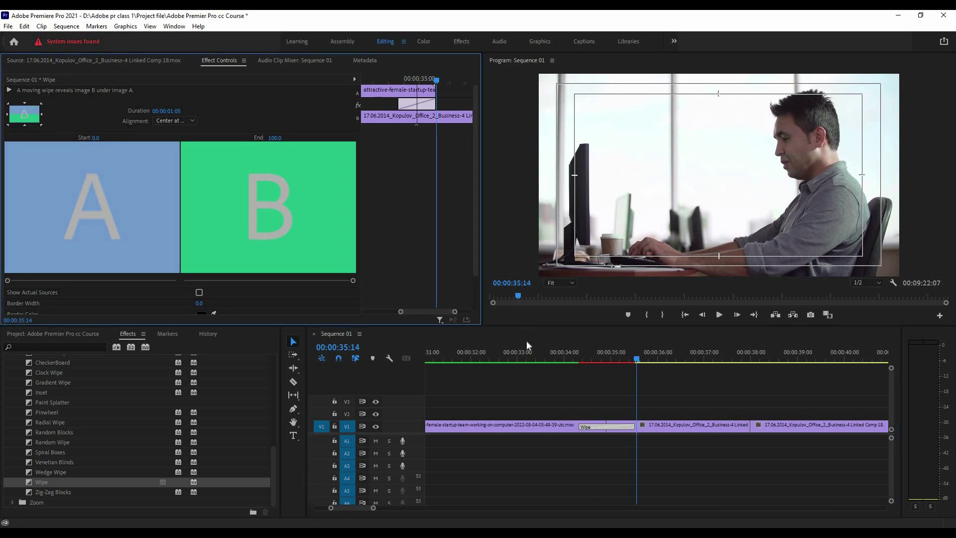
click(524, 350)
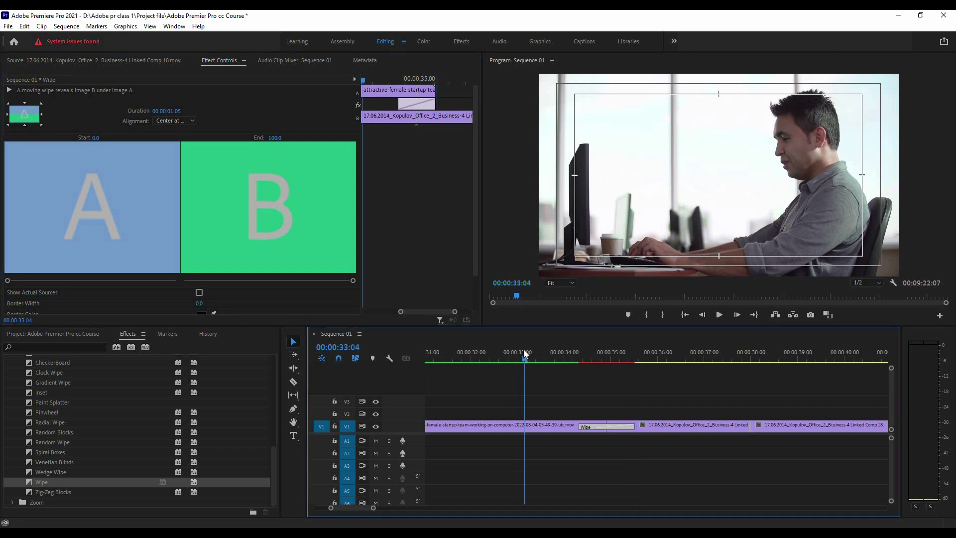
key(space)
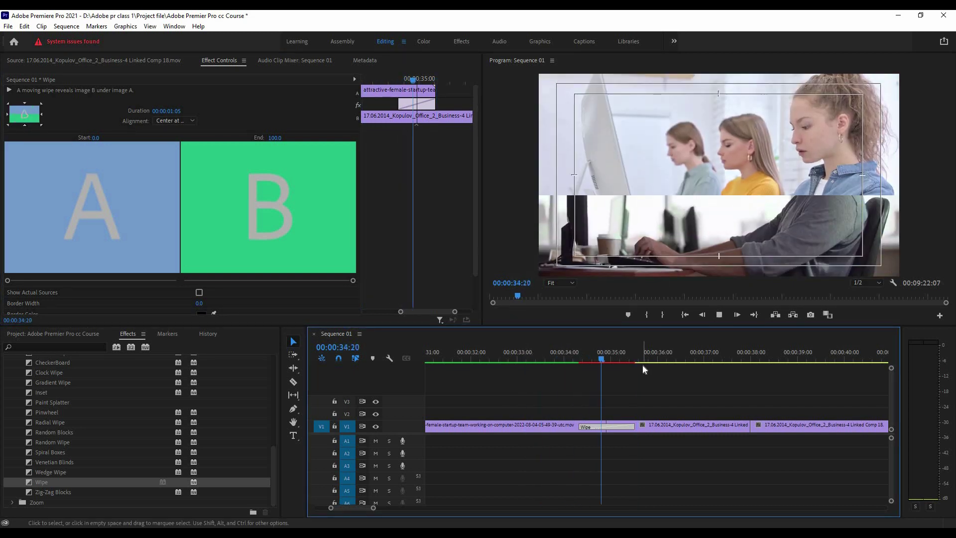
key(space)
click(25, 103)
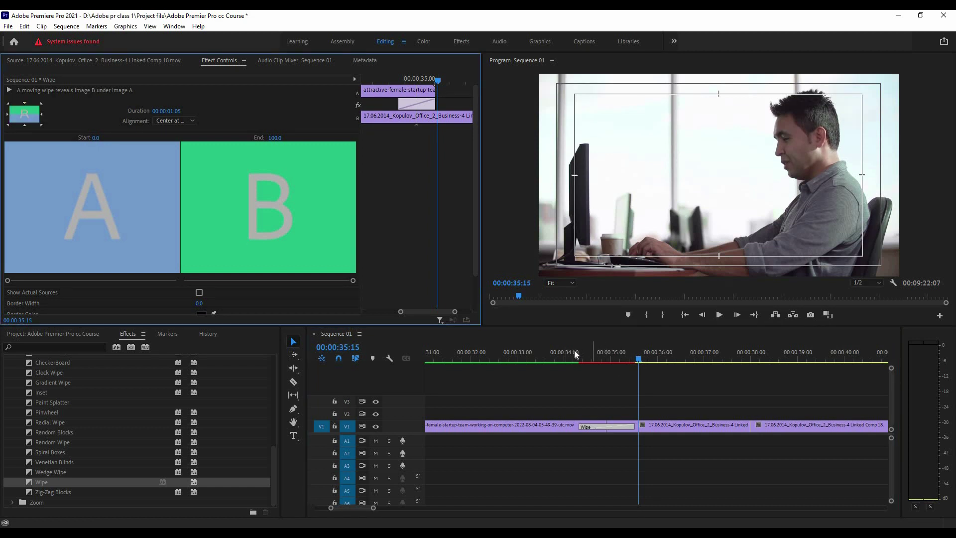
click(577, 355)
key(space)
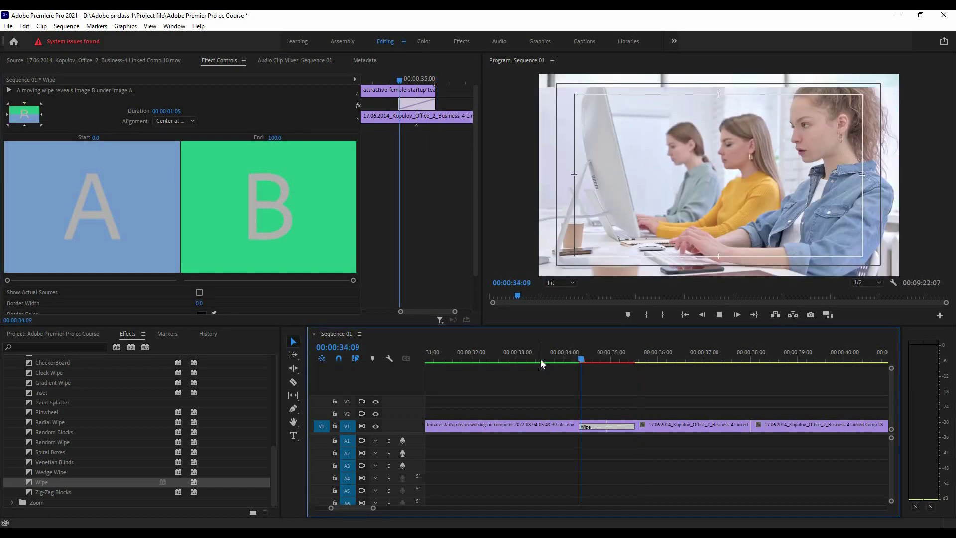
key(space)
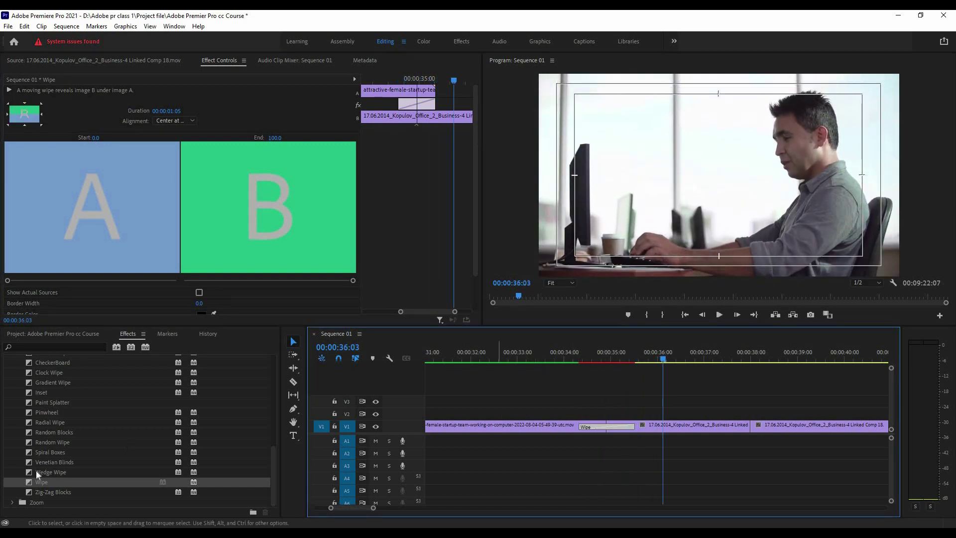
click(600, 425)
Replace the Wipe with Zig-Zag Blocks, play it, then delete it for a straight cut.
key(Delete)
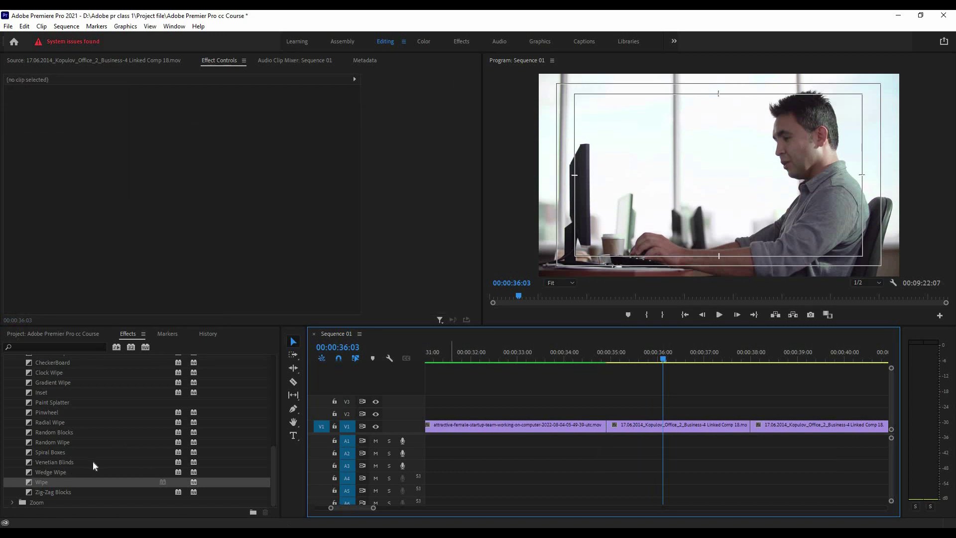
mouse_move(48, 493)
mouse_down()
mouse_move(563, 441)
mouse_move(607, 426)
mouse_up()
click(538, 370)
key(space)
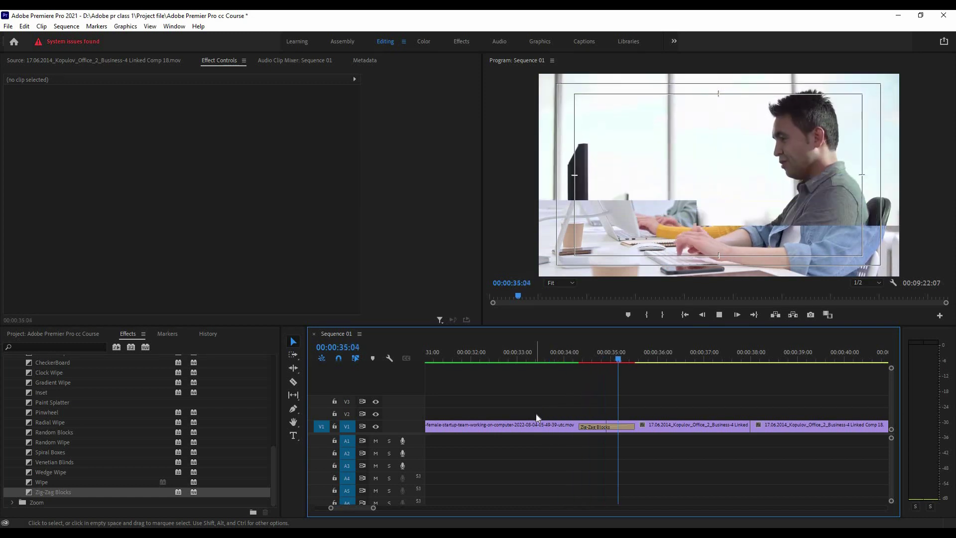
key(space)
click(600, 427)
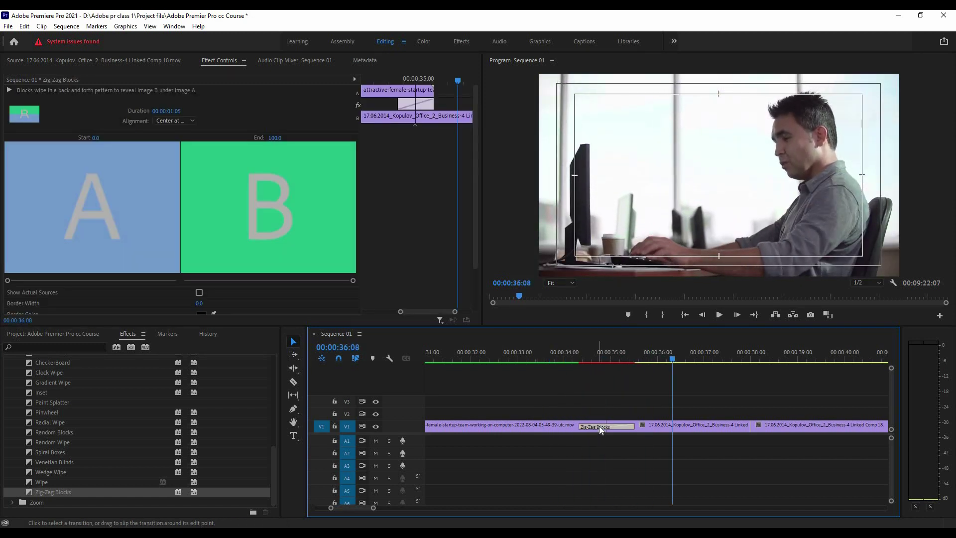
key(Delete)
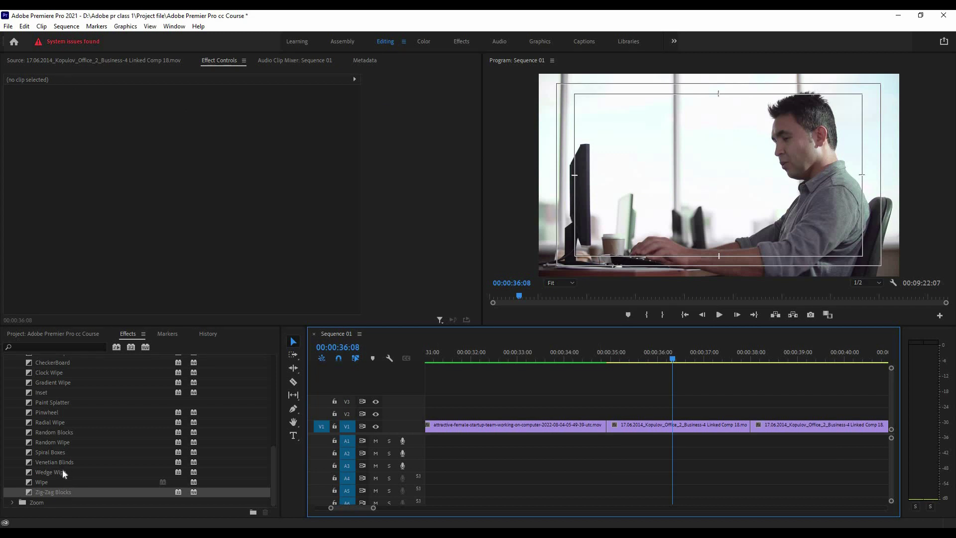
Apply Pinwheel from the Wipe group to the first V1 cut and play it back.
scroll(63, 472, up, 1)
scroll(58, 450, up, 1)
click(53, 432)
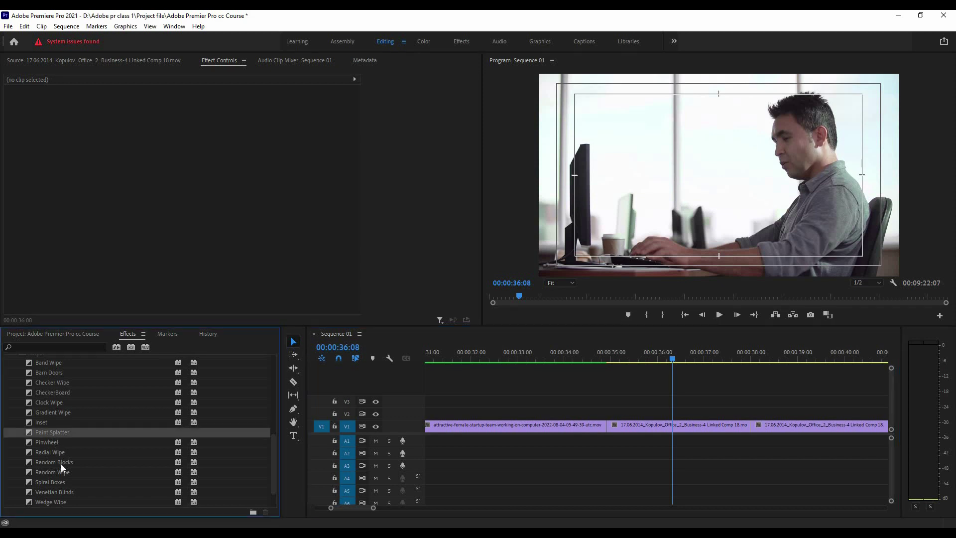
click(53, 454)
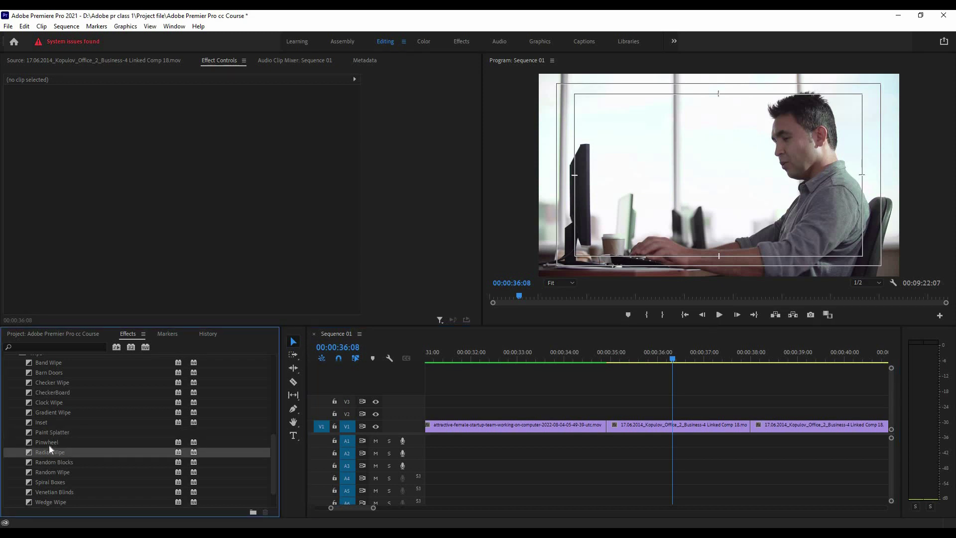
drag(52, 444, 615, 437)
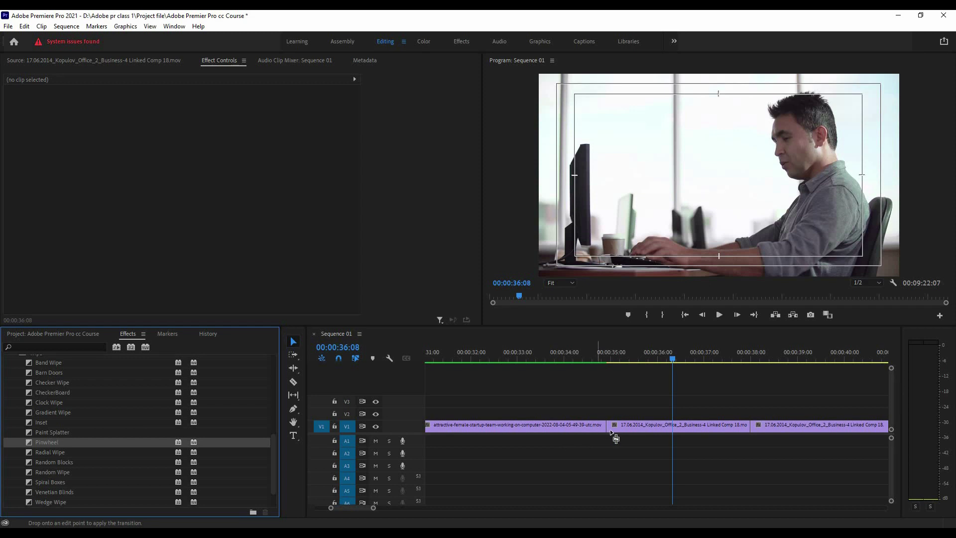
click(546, 348)
key(space)
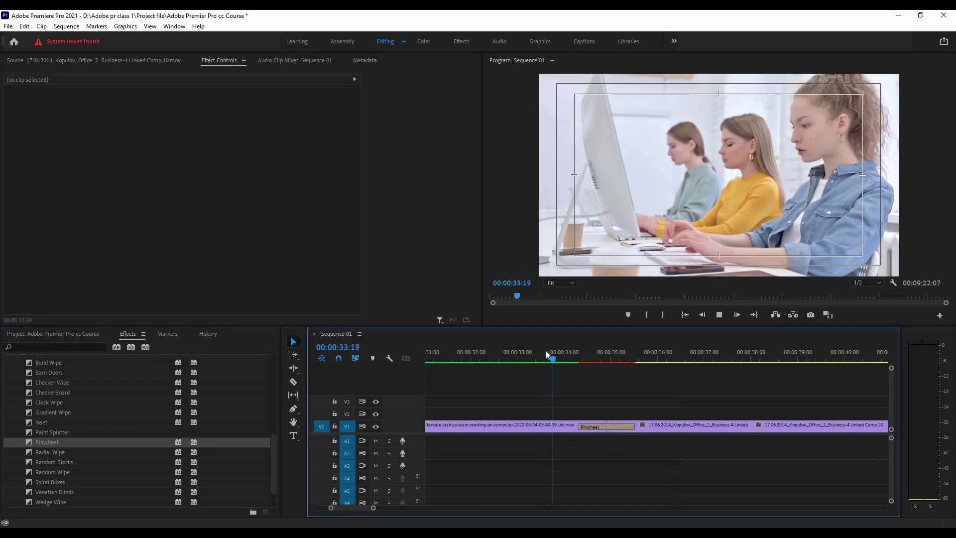
key(space)
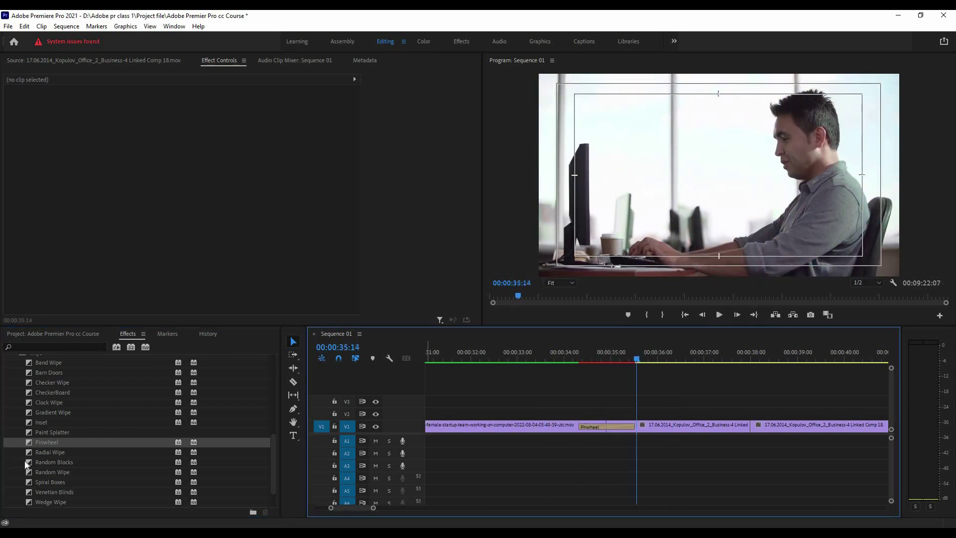
Drop Split from the Slide transitions group over the Pinwheel transition on V1.
scroll(10, 438, up, 2)
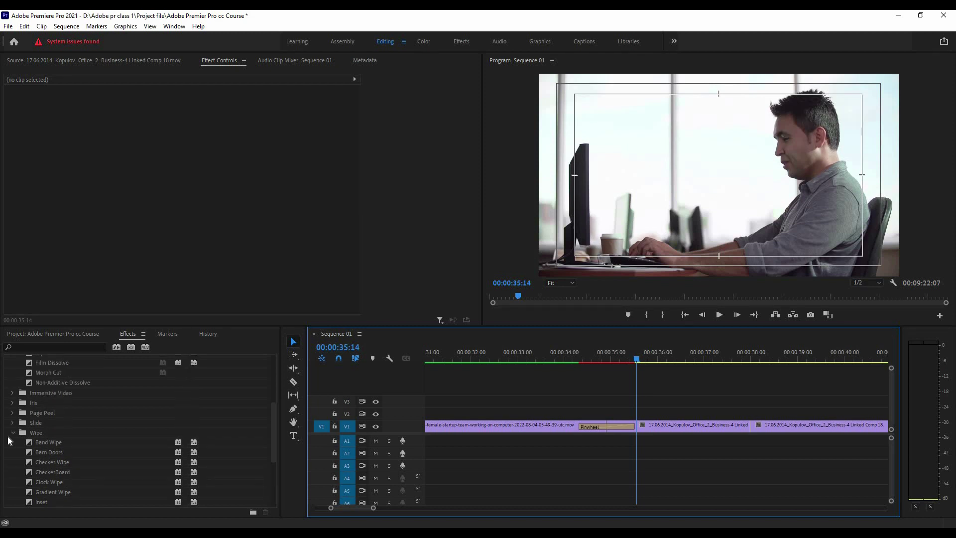
click(11, 433)
scroll(13, 413, up, 2)
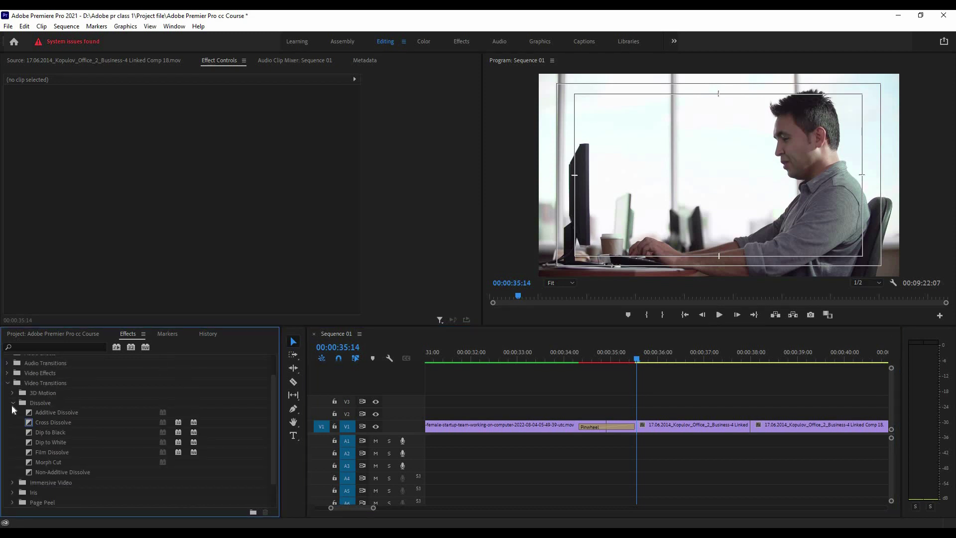
click(13, 404)
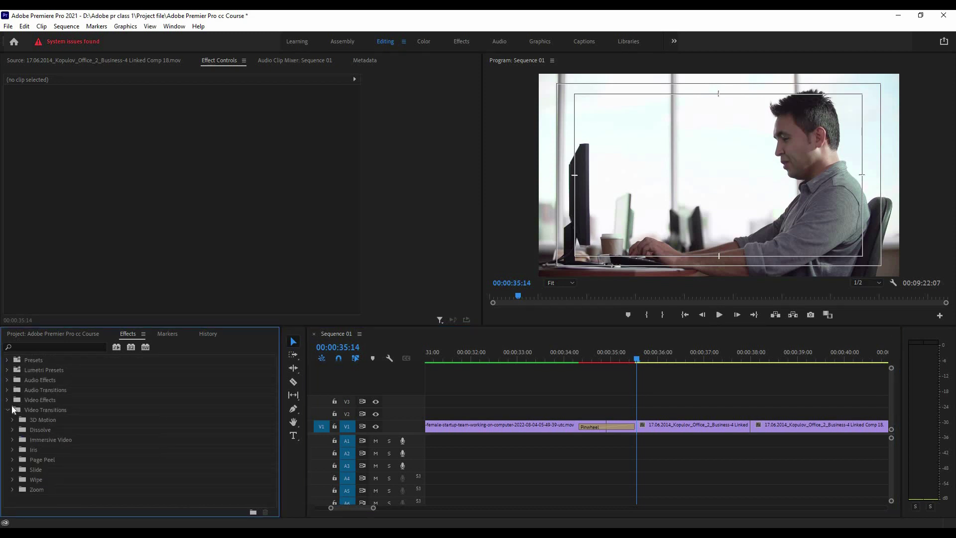
click(8, 410)
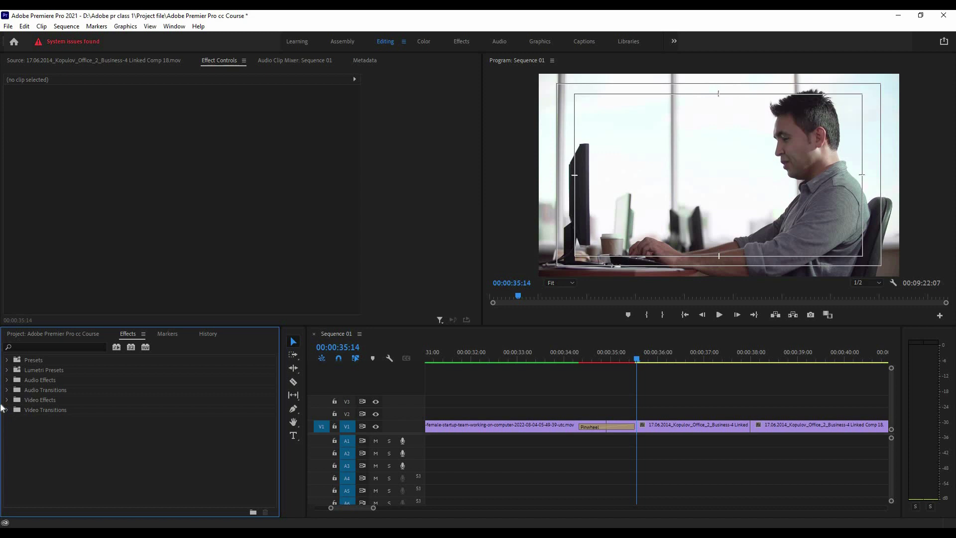
click(7, 410)
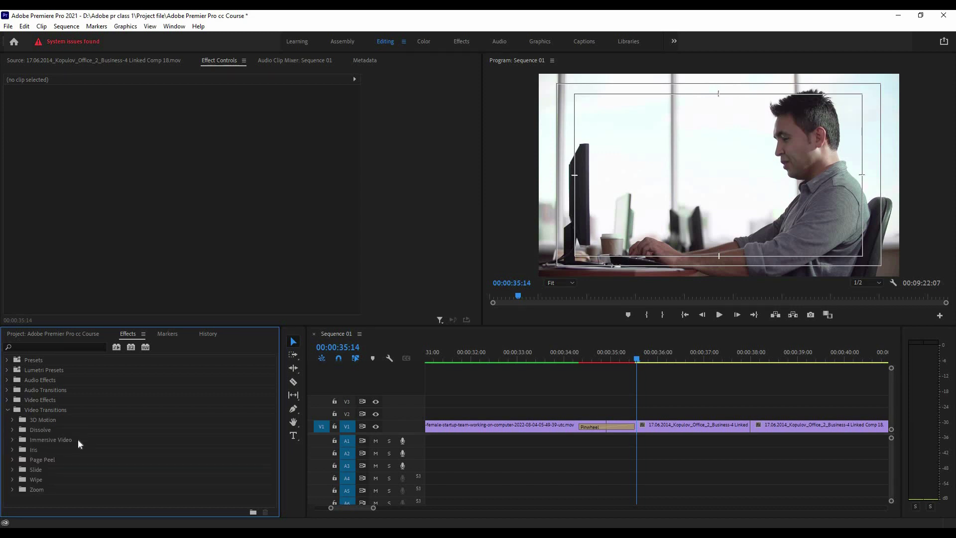
click(13, 470)
scroll(56, 481, down, 2)
scroll(75, 493, down, 1)
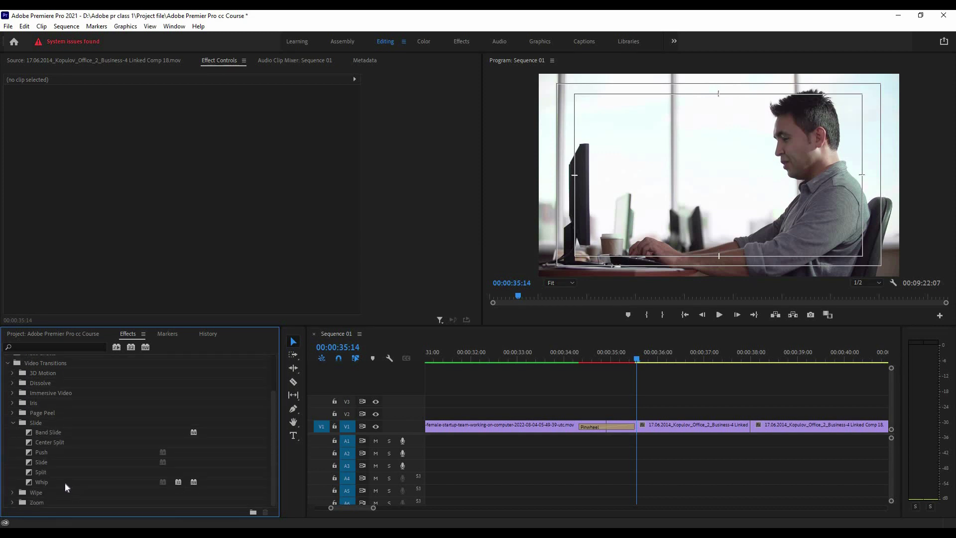
drag(40, 468, 596, 426)
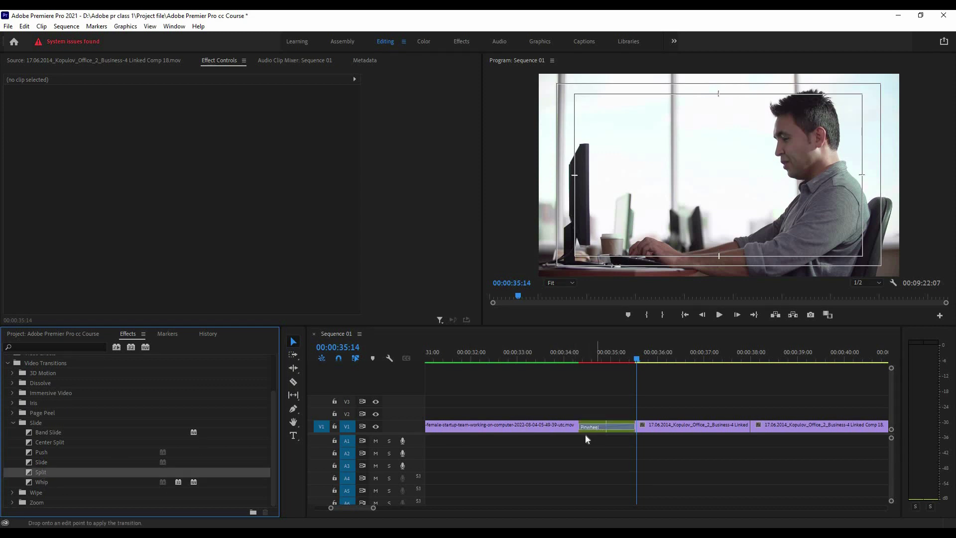
Preview the Split transition and show its settings in Effect Controls.
click(563, 356)
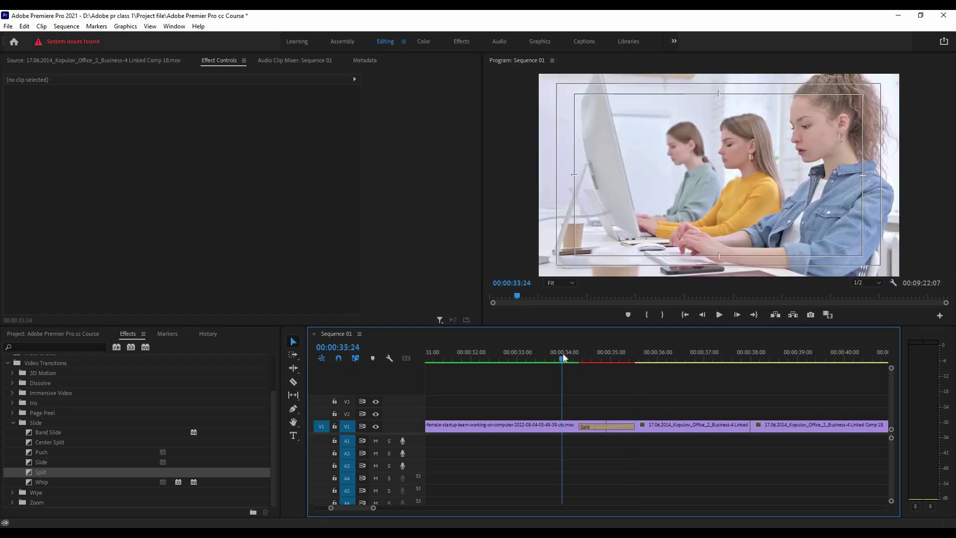
key(space)
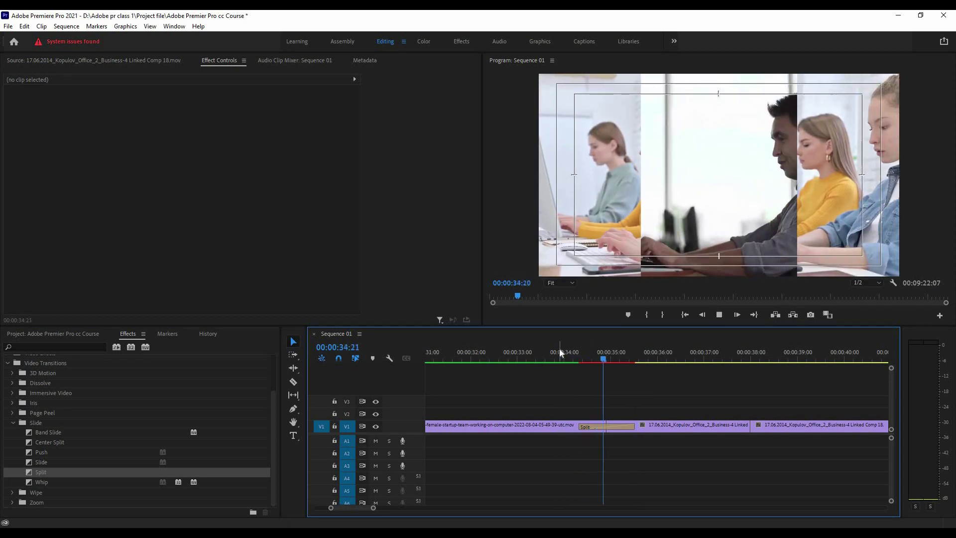
key(space)
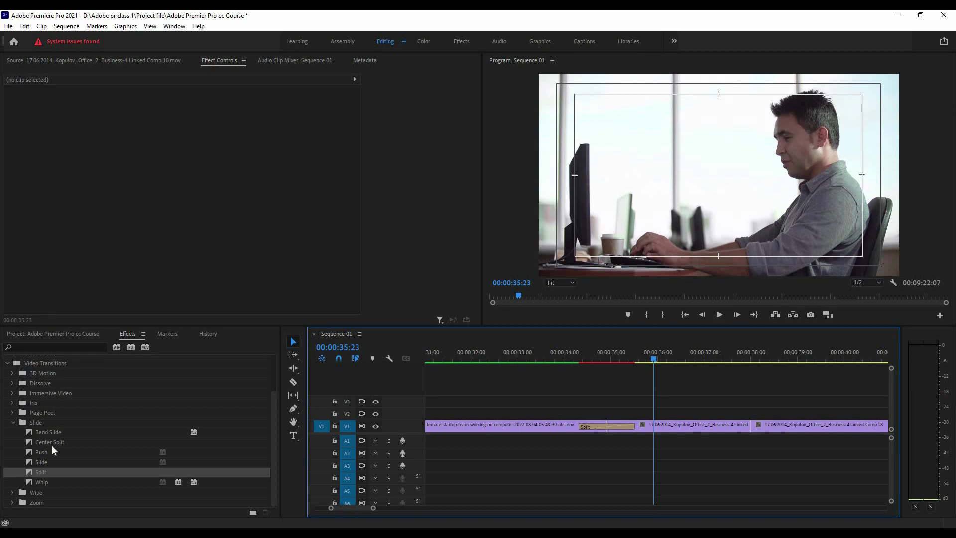
click(50, 441)
click(584, 427)
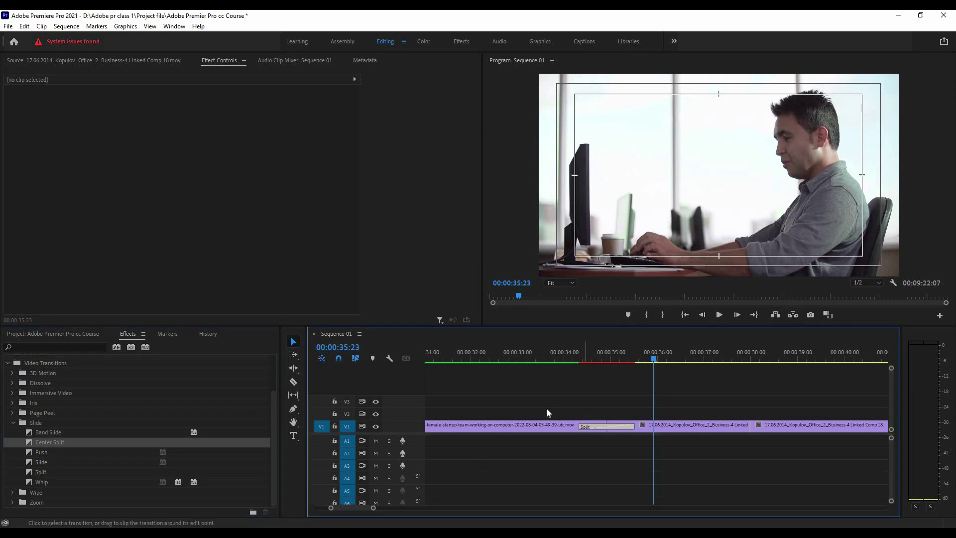
click(44, 114)
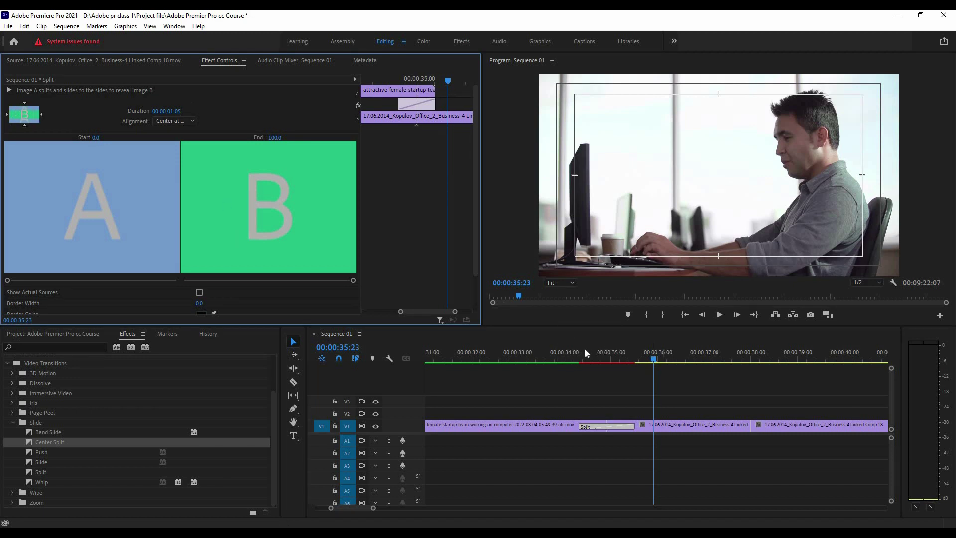
drag(584, 353, 552, 356)
key(space)
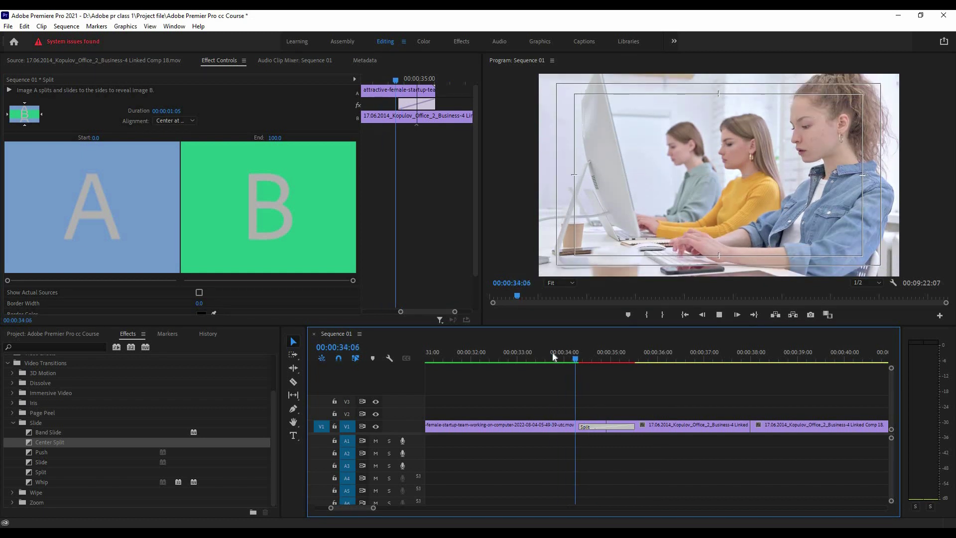
click(43, 117)
click(43, 117)
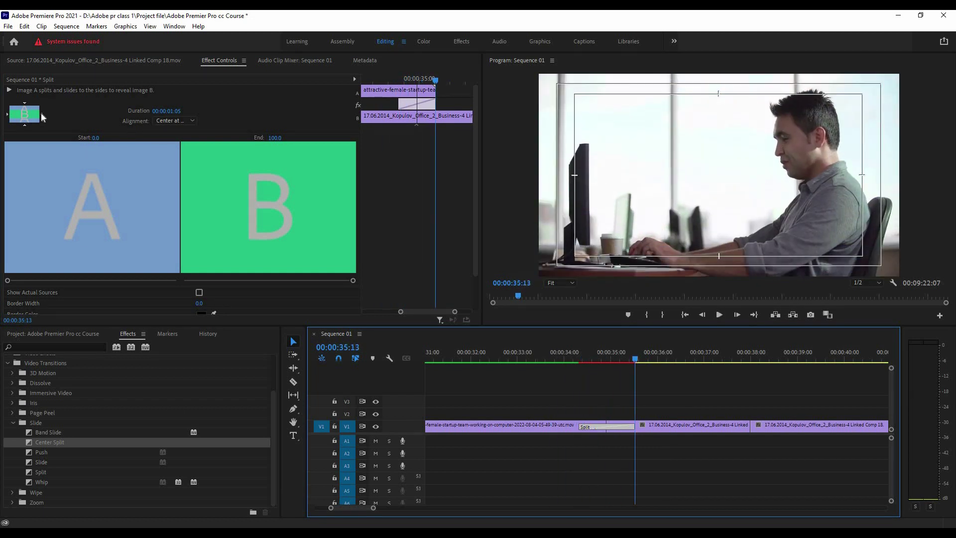
click(566, 349)
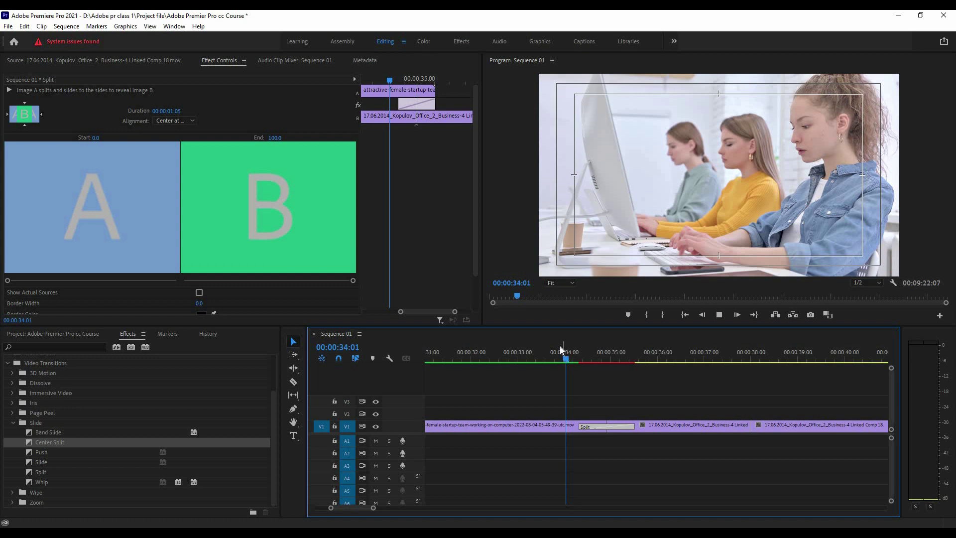
key(space)
key(space)
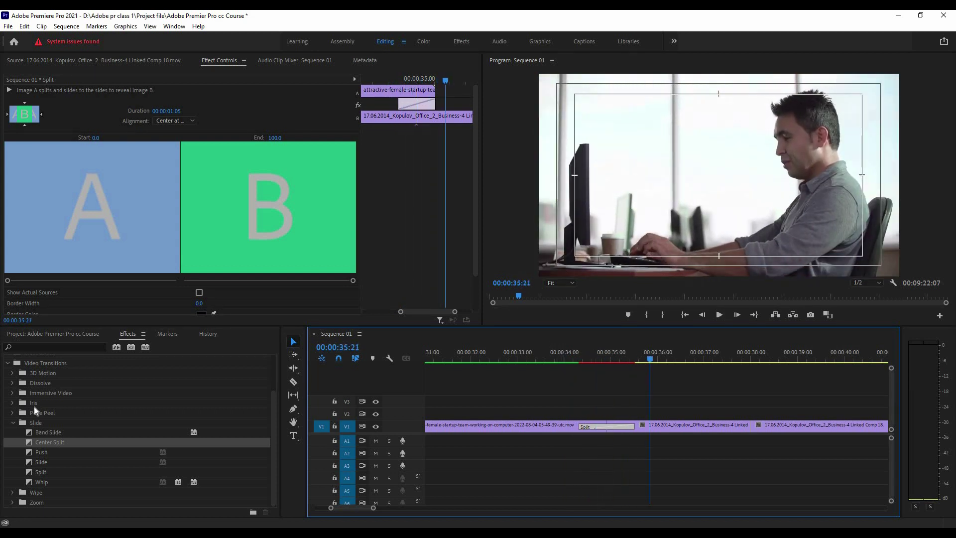
Replace the Split transition at the first V1 cut with Page Peel.
click(13, 422)
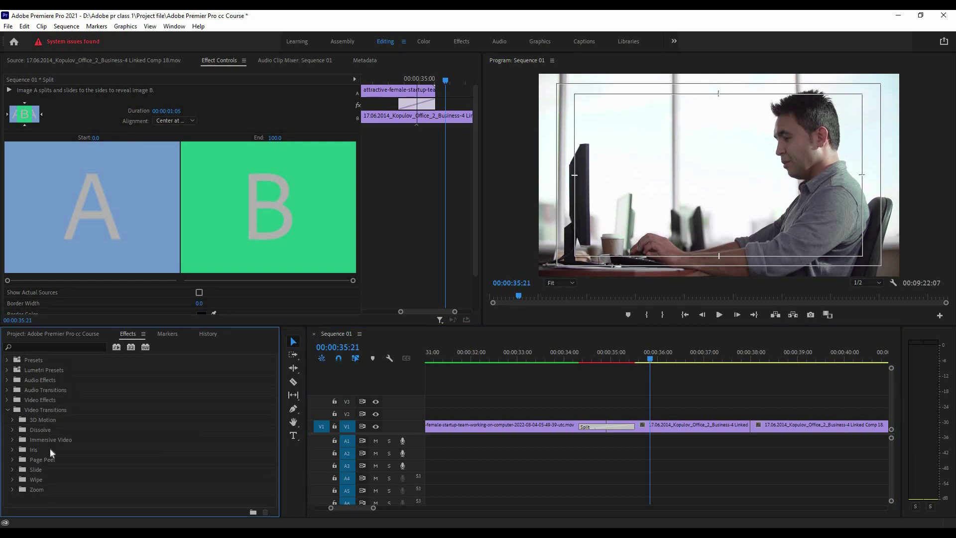
click(13, 459)
click(49, 469)
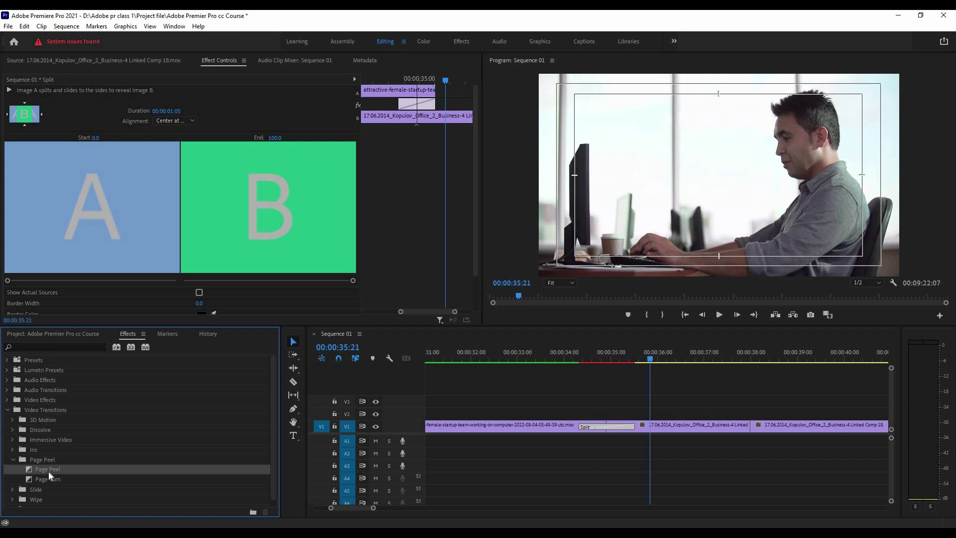
click(597, 428)
key(Delete)
drag(49, 469, 604, 426)
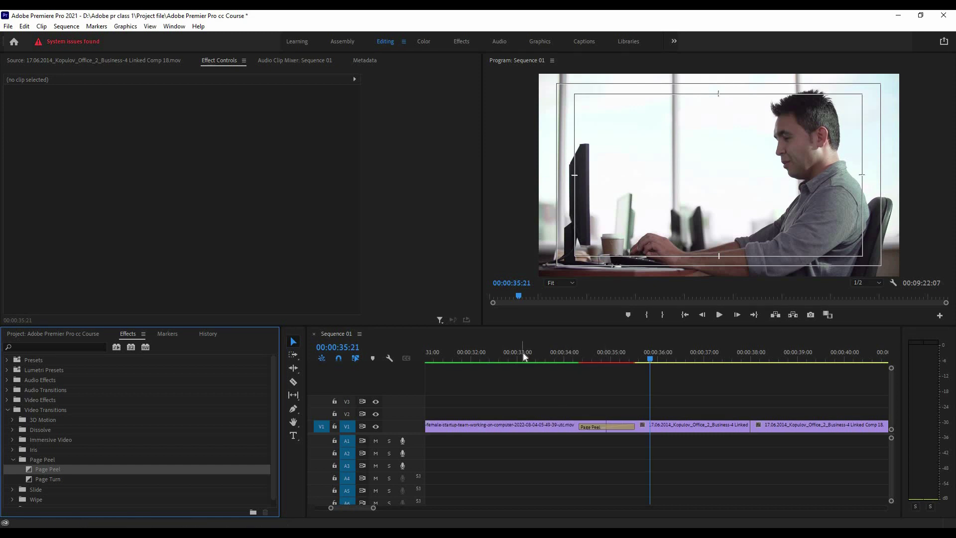
Preview the Page Peel transition, then delete it.
click(522, 352)
key(space)
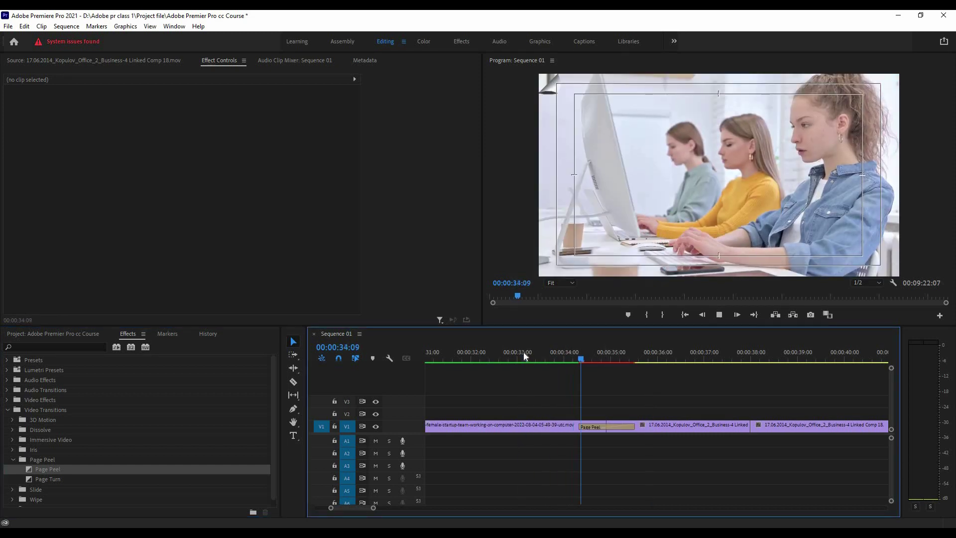
key(space)
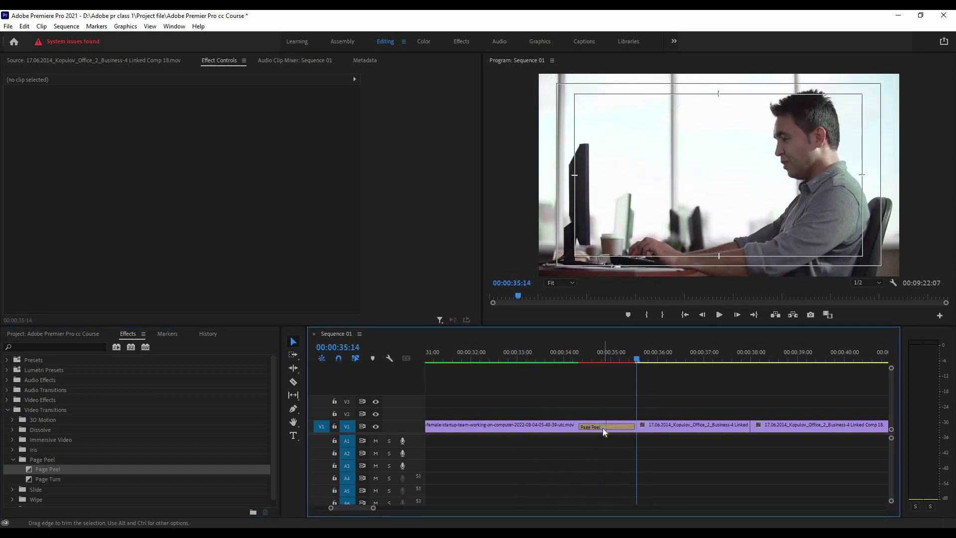
click(603, 426)
key(Delete)
Apply Page Turn at the V1 cut, play it, and show its settings.
mouse_move(48, 479)
mouse_down()
mouse_move(612, 437)
mouse_move(607, 426)
mouse_up()
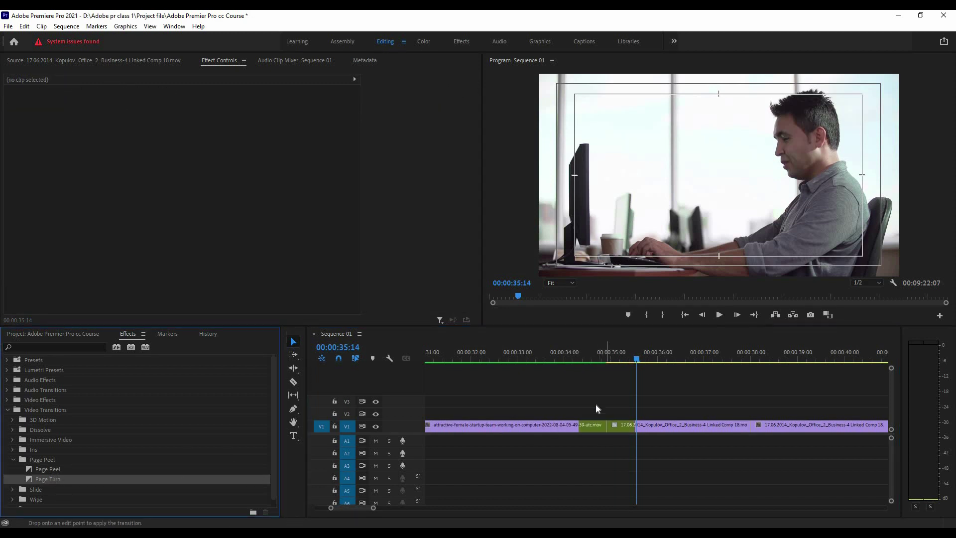
click(558, 354)
key(space)
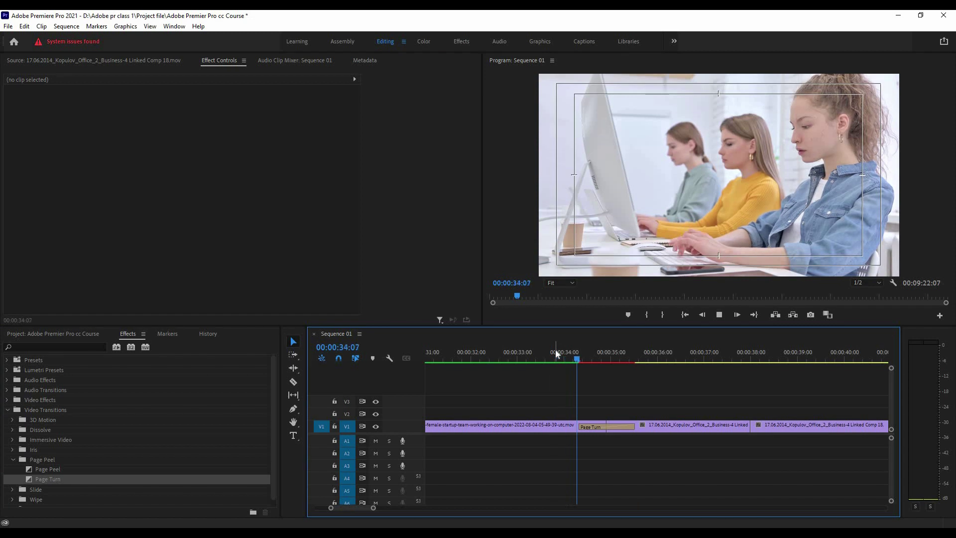
key(space)
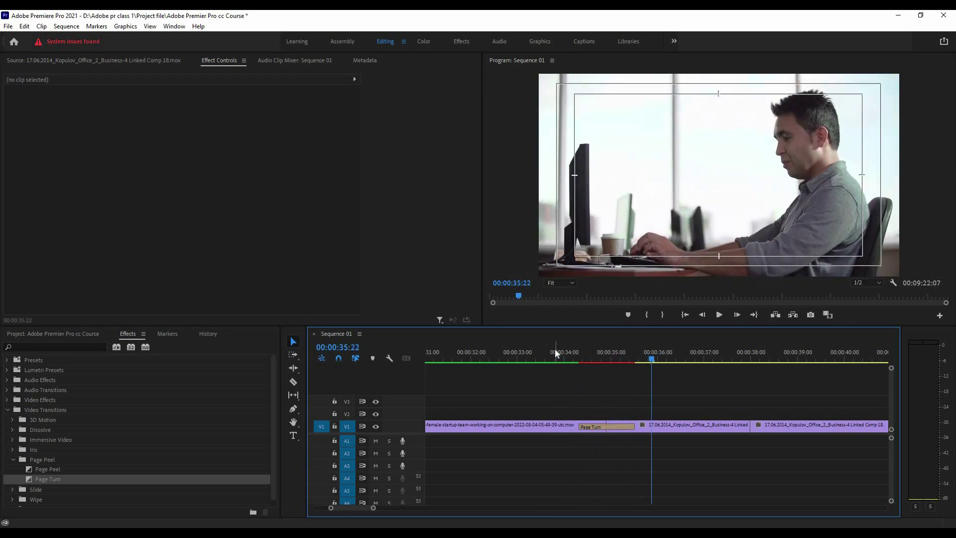
click(609, 424)
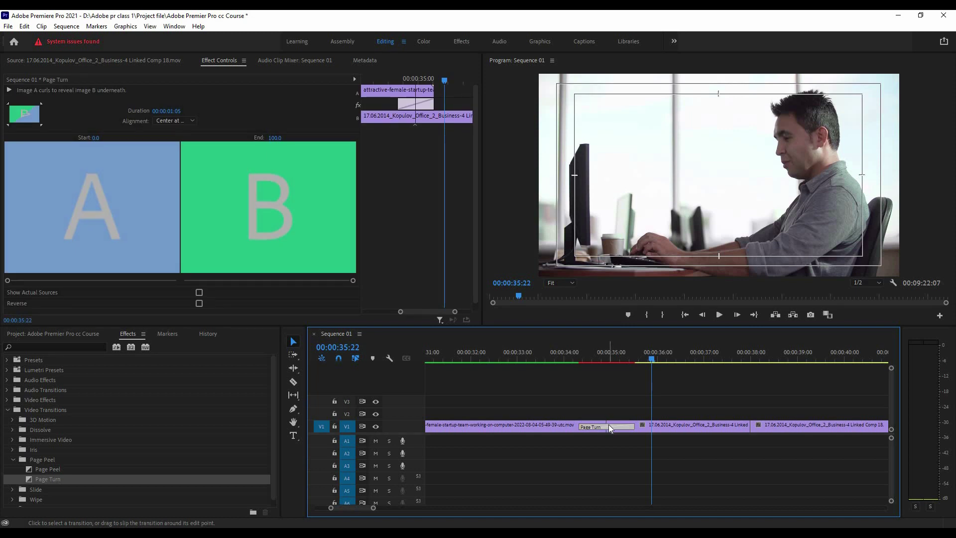